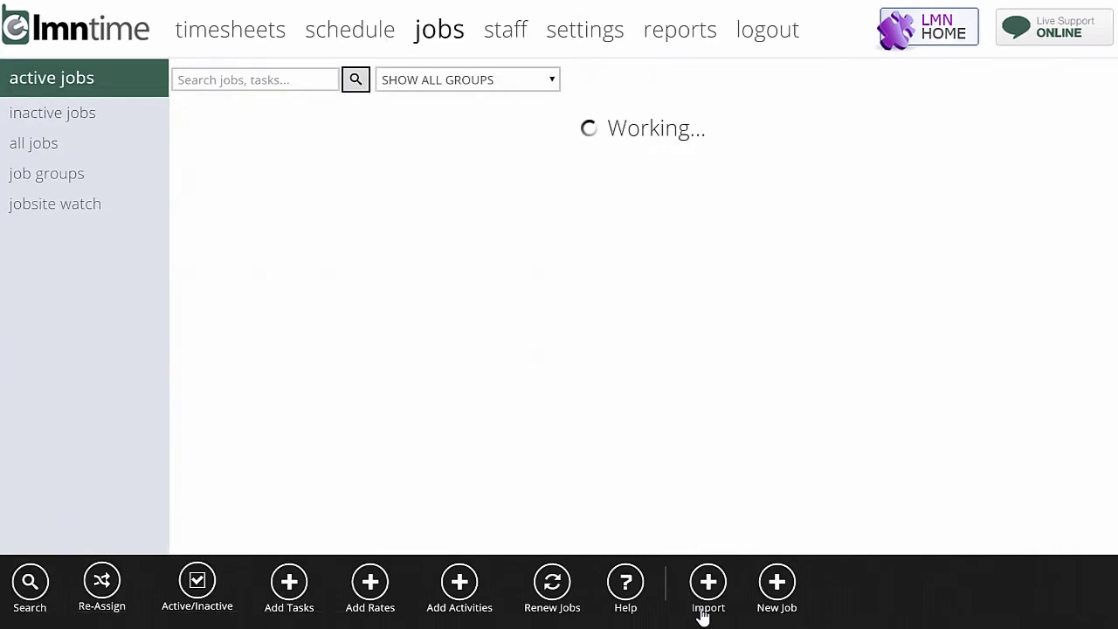
# Open the schedule of the Alpha Bank job and delete both existing mowing schedules.
pyautogui.press('Return')
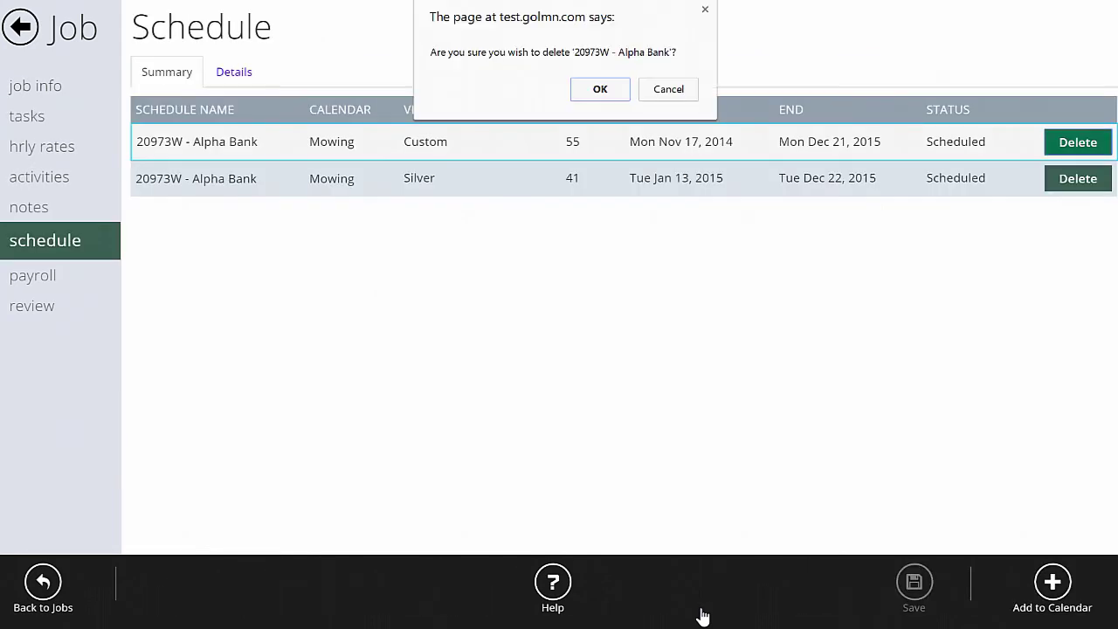
pyautogui.press('Return')
pyautogui.press('Return')
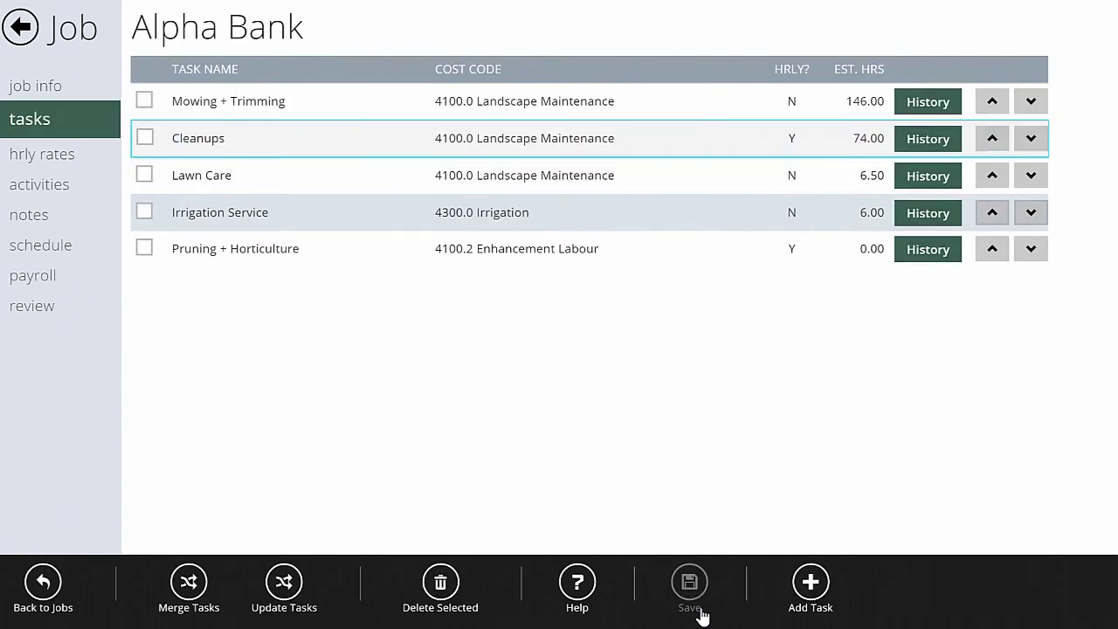
# Check the Alpha Bank job's task list, start adding a task to the calendar and choose the Mowing calendar.
pyautogui.press('Down')
pyautogui.press('Down')
pyautogui.press('Down')
pyautogui.press('Down')
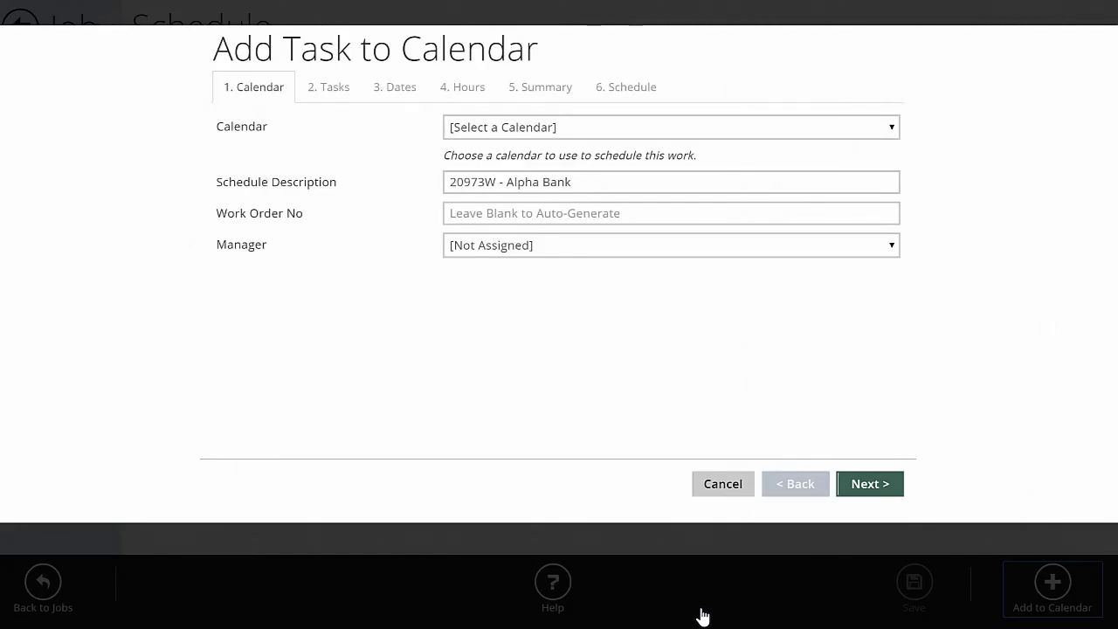
pyautogui.hotkey('alt', 'Down')
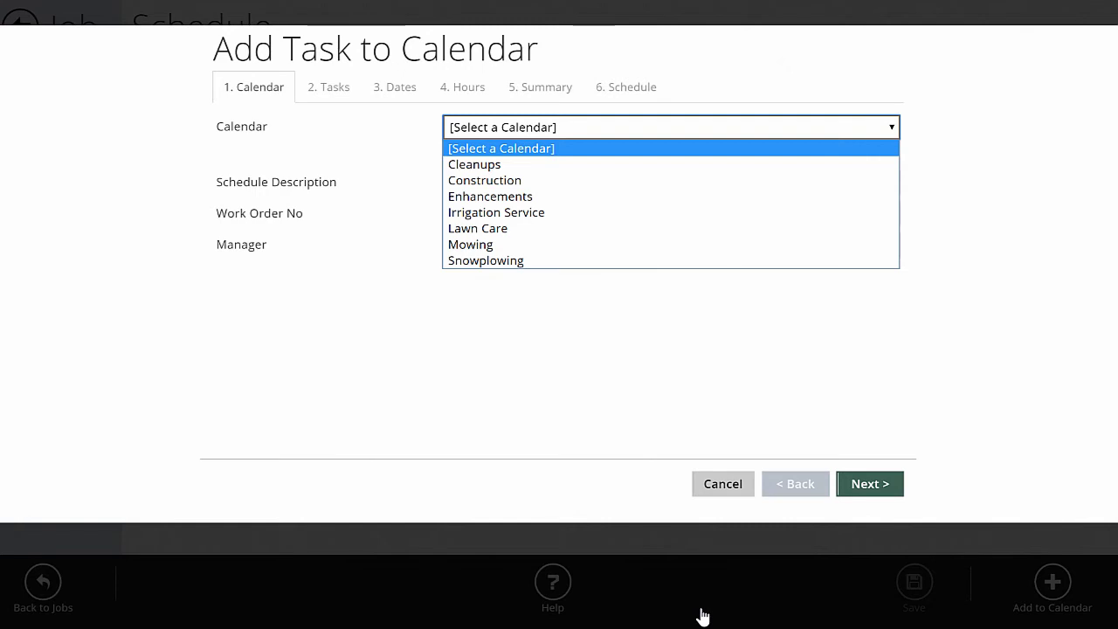
pyautogui.press('Down')
pyautogui.press('Down')
pyautogui.press('Down')
pyautogui.press('Down')
pyautogui.press('Down')
pyautogui.press('Down')
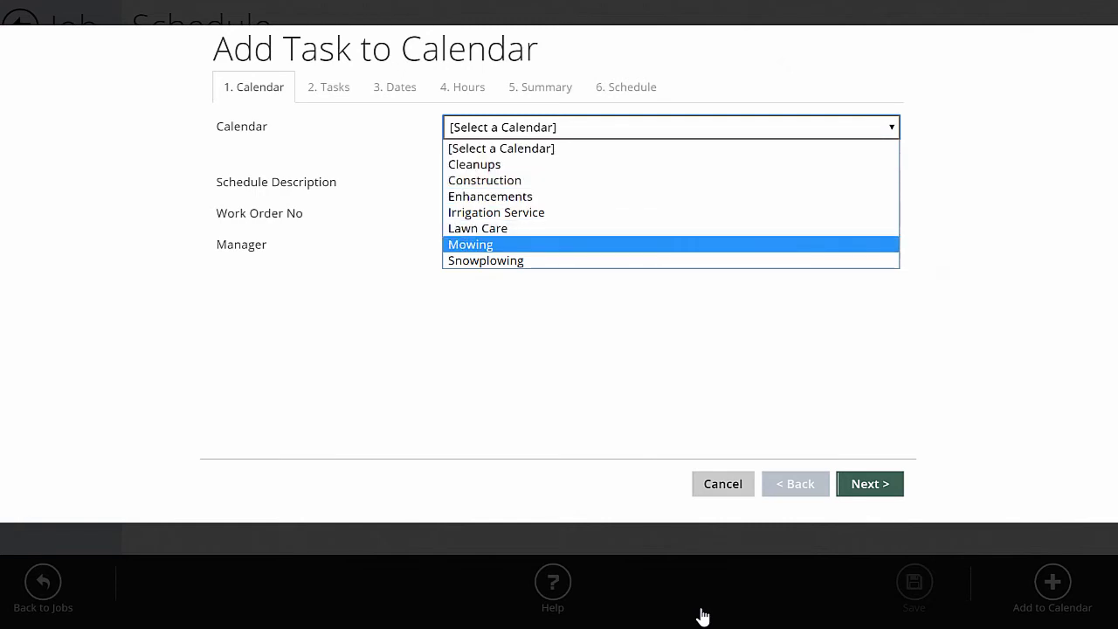
pyautogui.press('Return')
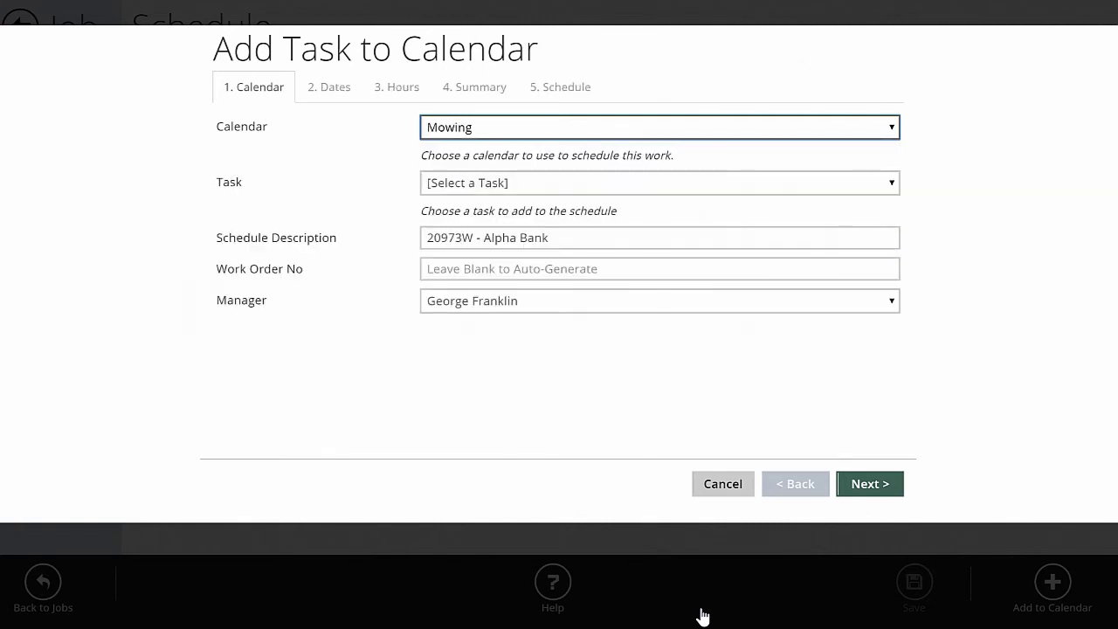
# Choose the unscheduled Mowing + Trimming task as the work to add to the schedule.
pyautogui.press('Tab')
pyautogui.hotkey('alt', 'Down')
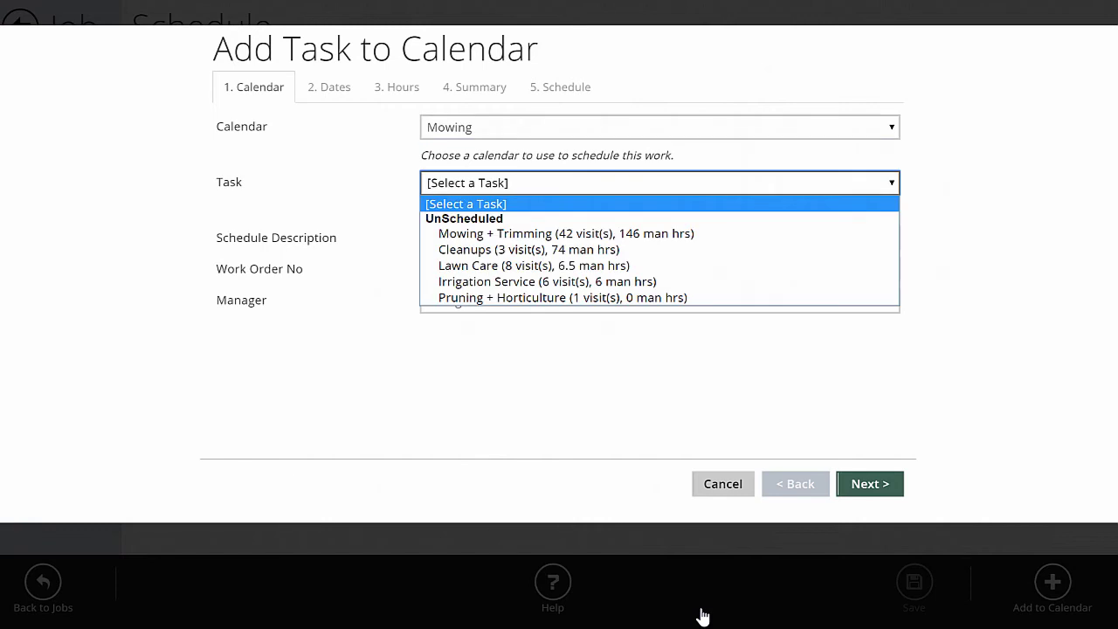
pyautogui.press('Down')
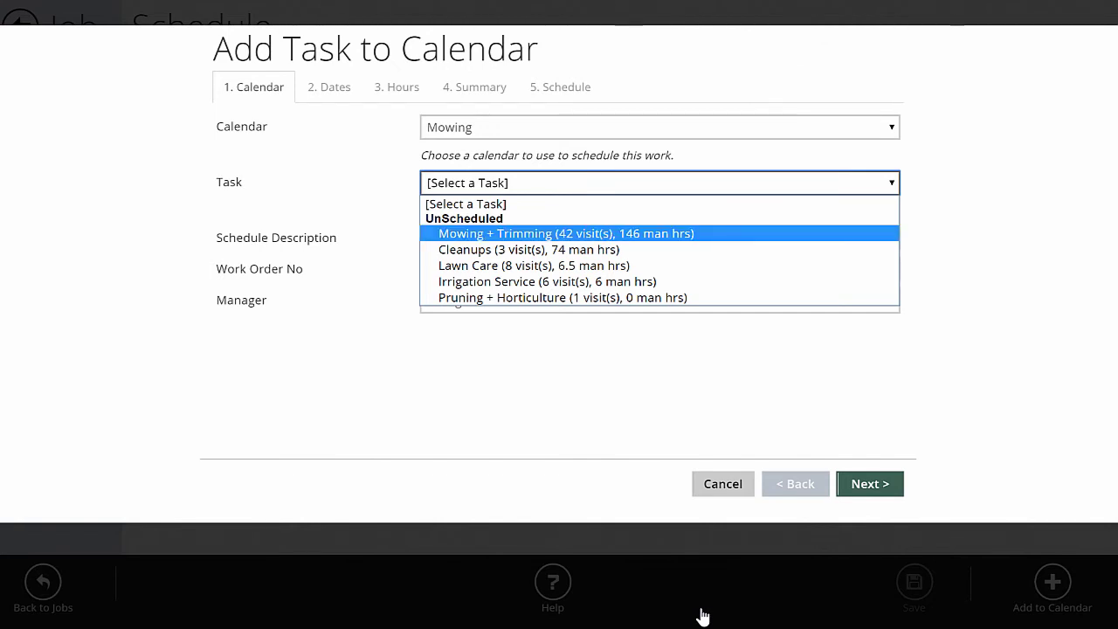
pyautogui.press('Down')
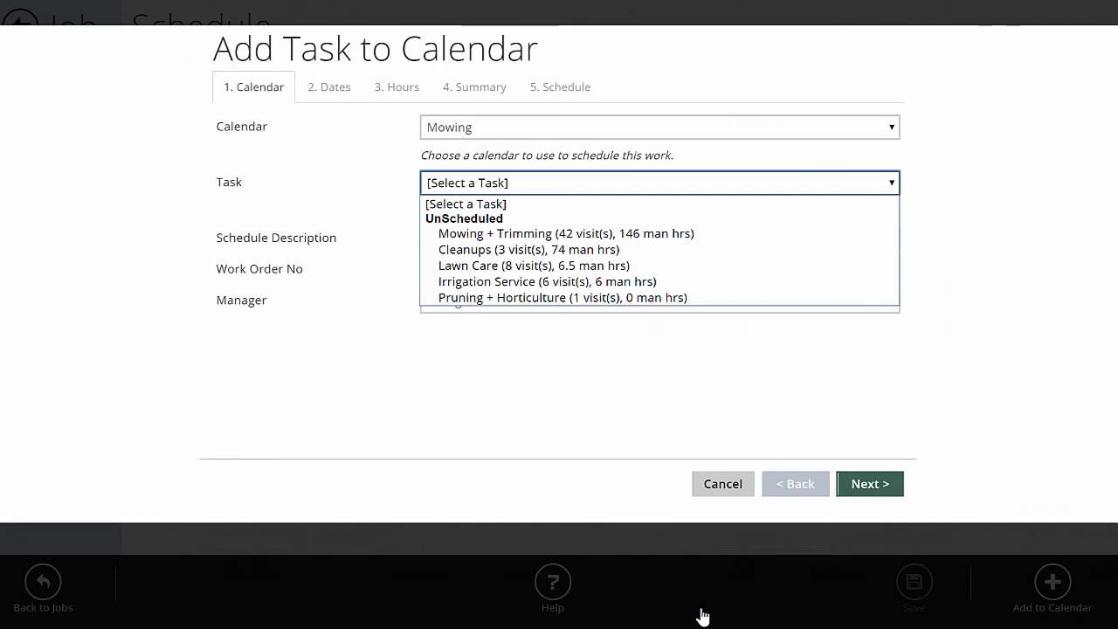
pyautogui.press('Down')
pyautogui.press('Down')
pyautogui.press('Down')
pyautogui.press('Up')
pyautogui.press('Up')
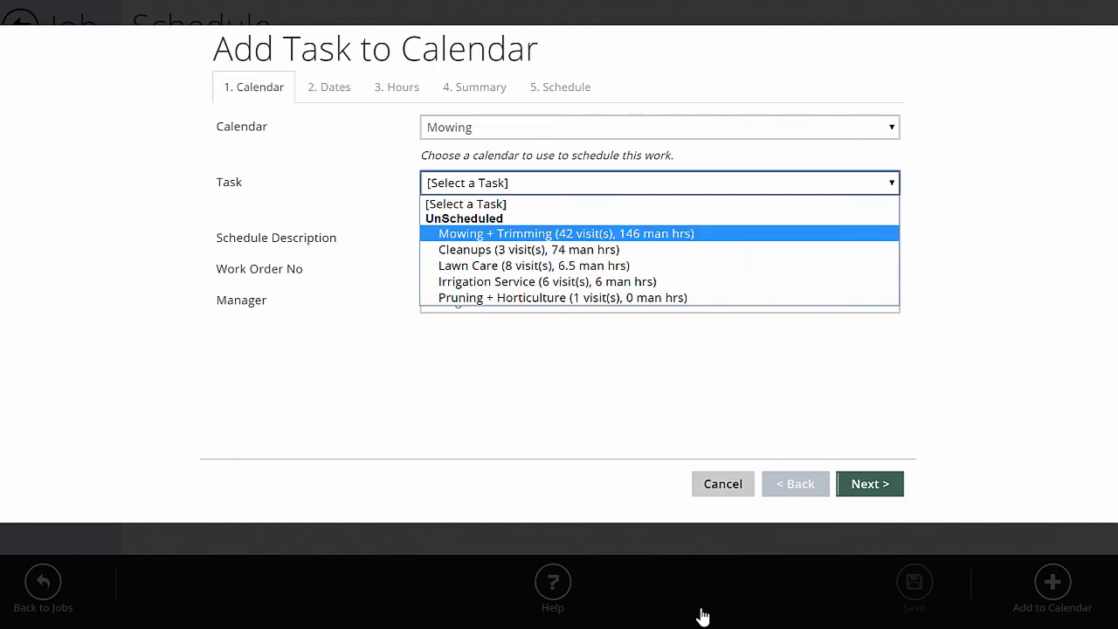
pyautogui.press('Down')
pyautogui.press('Up')
pyautogui.press('Down')
pyautogui.press('Down')
pyautogui.press('Down')
pyautogui.press('Down')
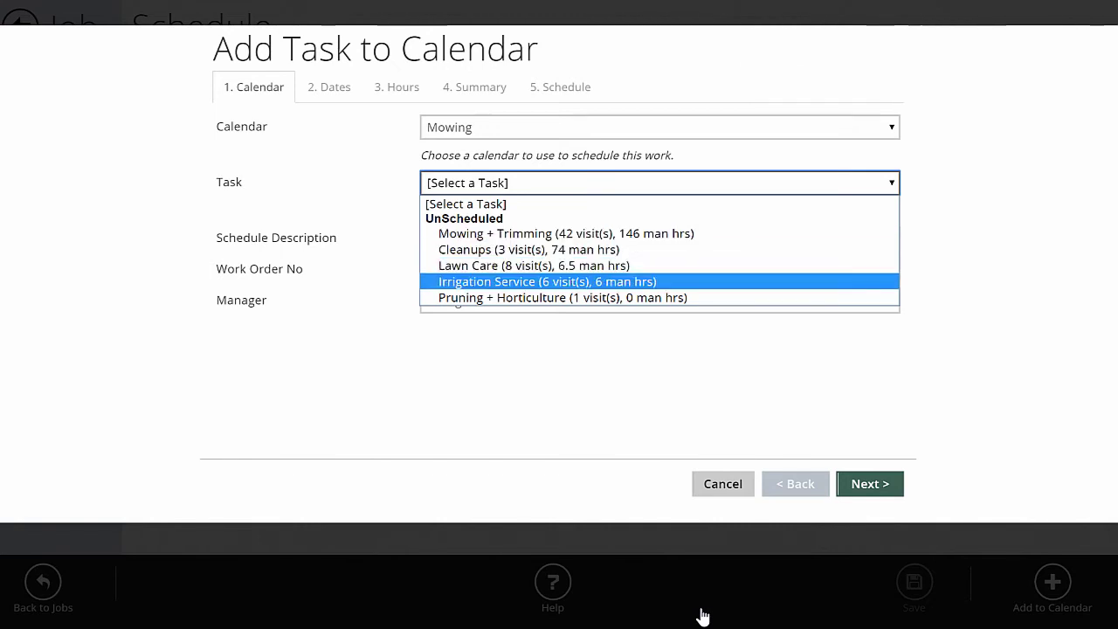
pyautogui.press('Up')
pyautogui.press('Up')
pyautogui.press('Up')
pyautogui.press('Up')
pyautogui.press('Down')
pyautogui.press('Up')
pyautogui.press('Return')
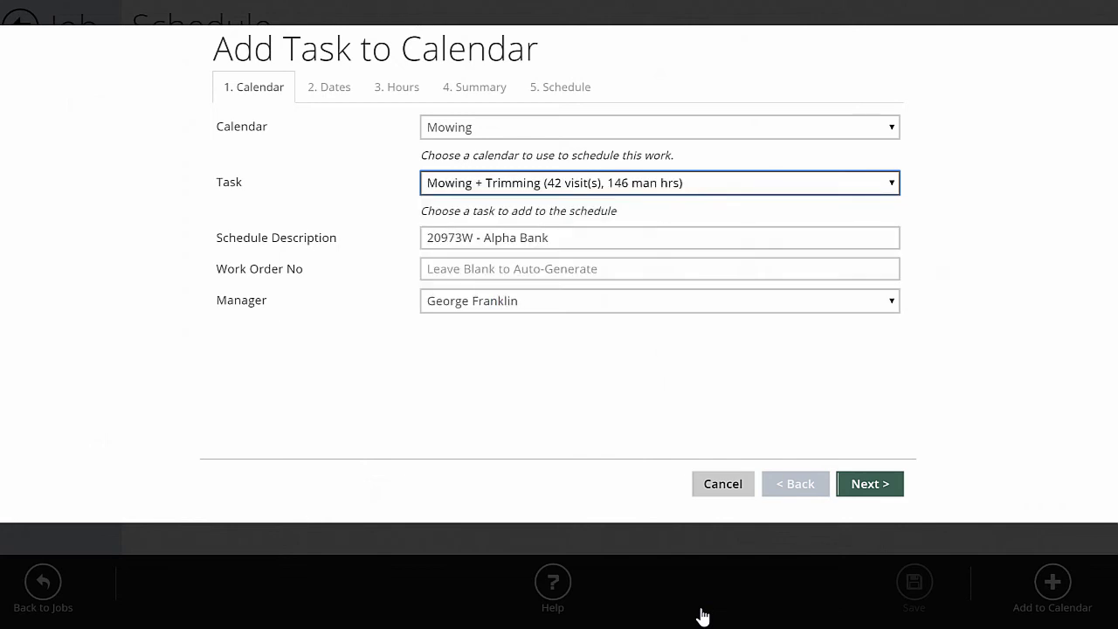
# Append "Mowing" to the schedule description, leave the work order number blank and continue to the dates.
pyautogui.press('Tab')
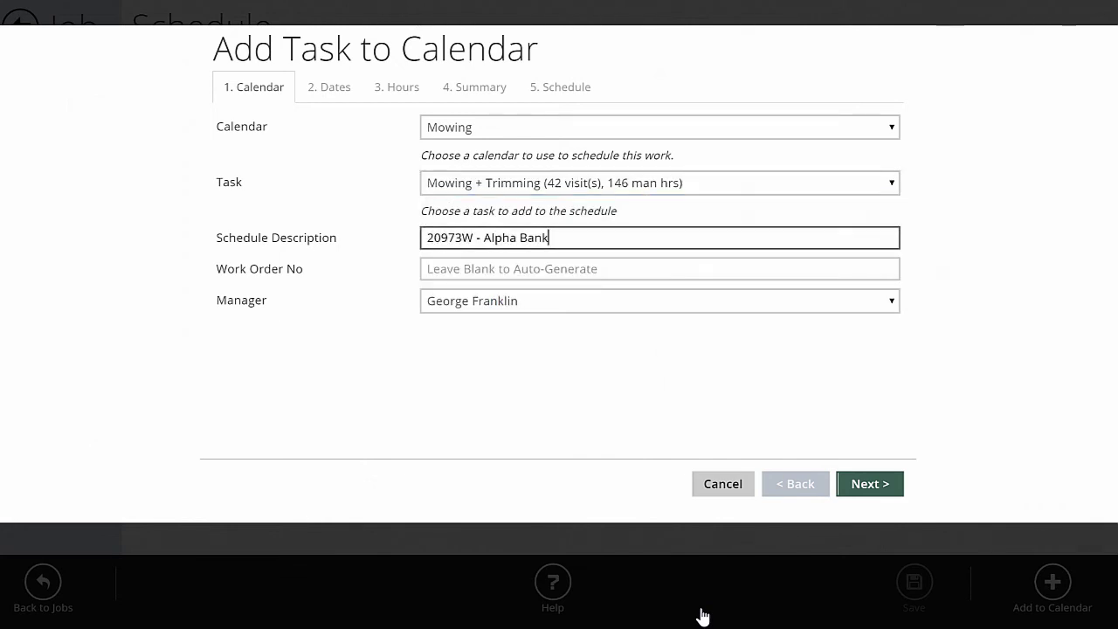
pyautogui.write('Mowing')
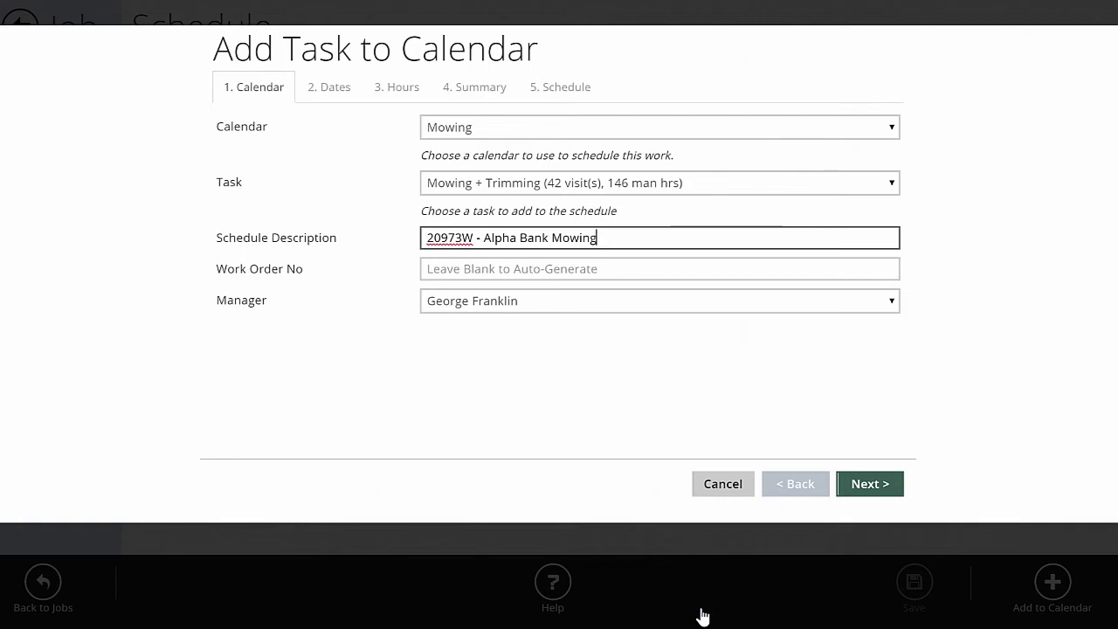
pyautogui.hotkey('ctrl', 'Left')
pyautogui.hotkey('ctrl', 'Left')
pyautogui.hotkey('ctrl', 'Left')
pyautogui.hotkey('ctrl', 'shift', 'Left')
pyautogui.hotkey('ctrl', 'shift', 'Left')
pyautogui.press('Tab')
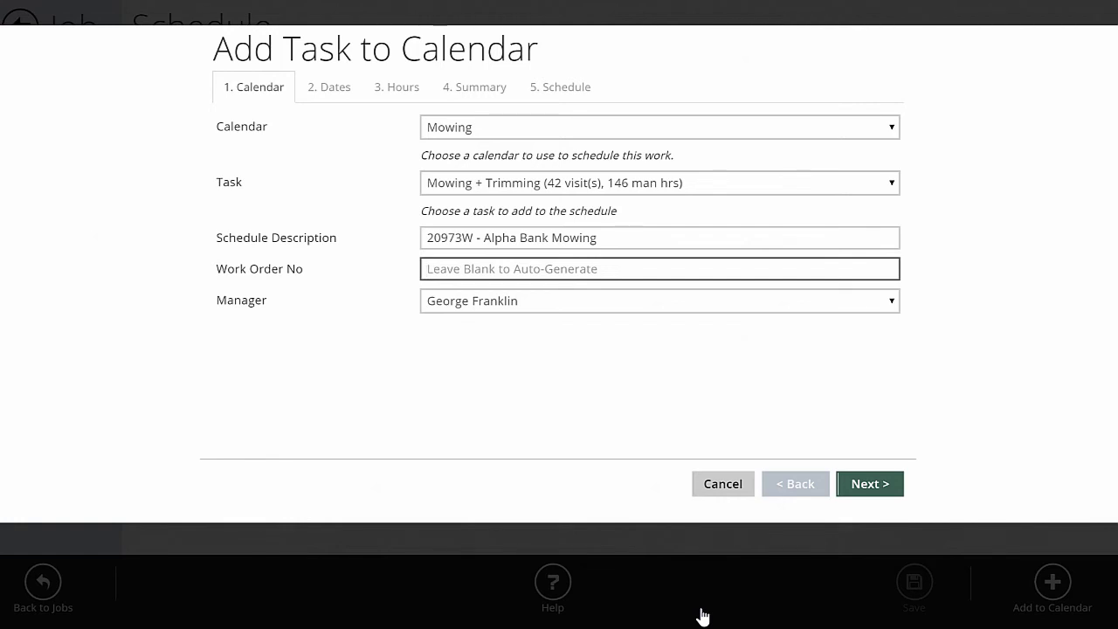
pyautogui.press('Return')
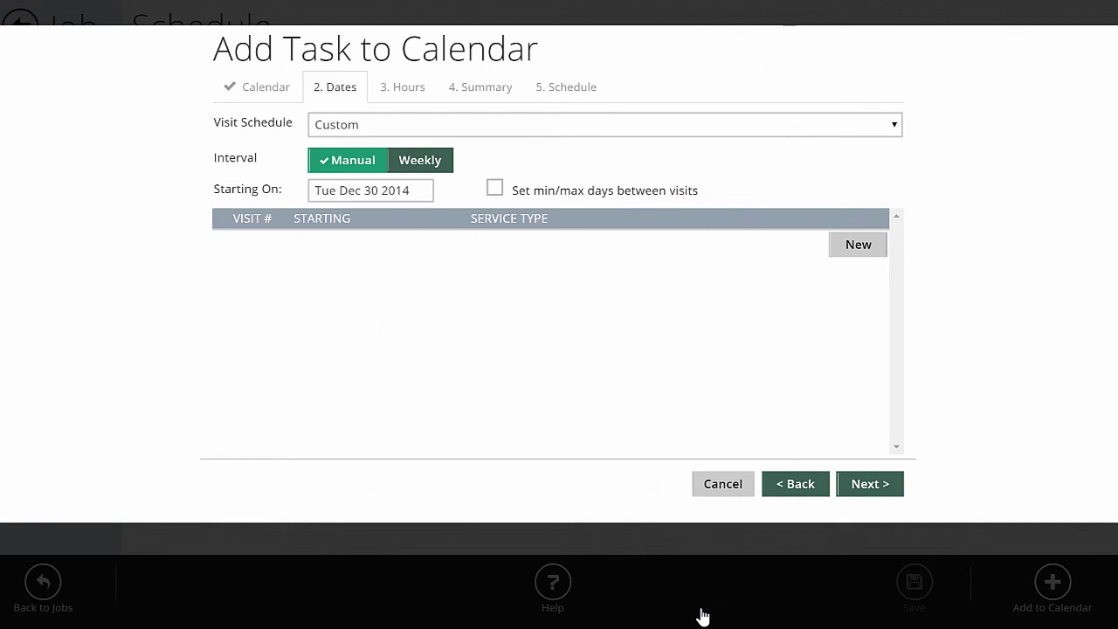
# Apply the Silver (42 visits) visit schedule, restrict the visits to Wednesdays and continue to the hours.
pyautogui.hotkey('alt', 'Down')
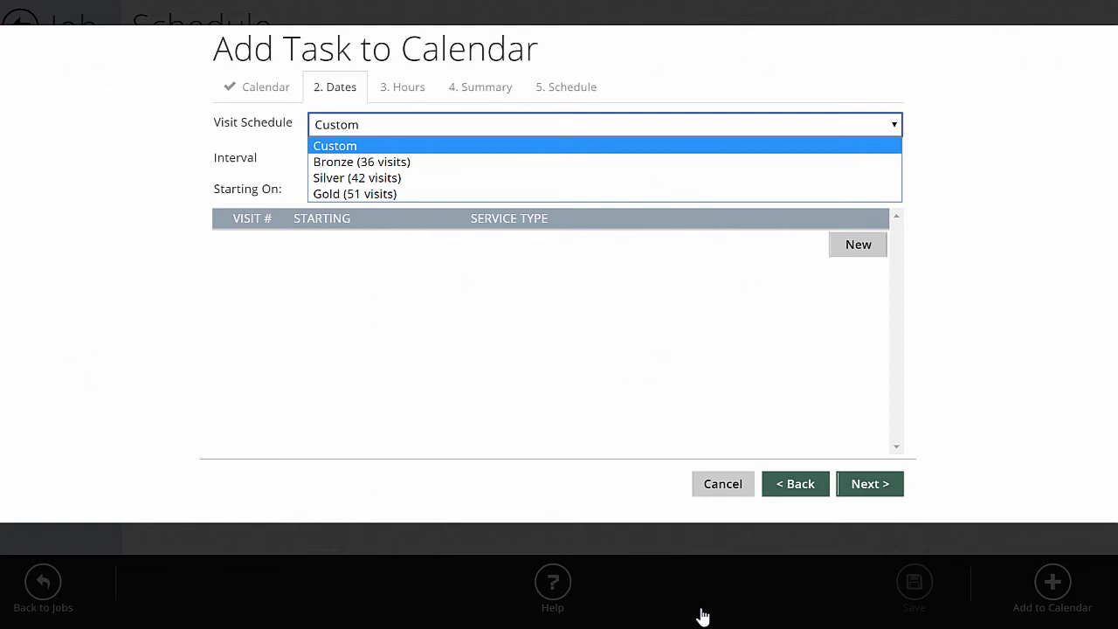
pyautogui.press('Down')
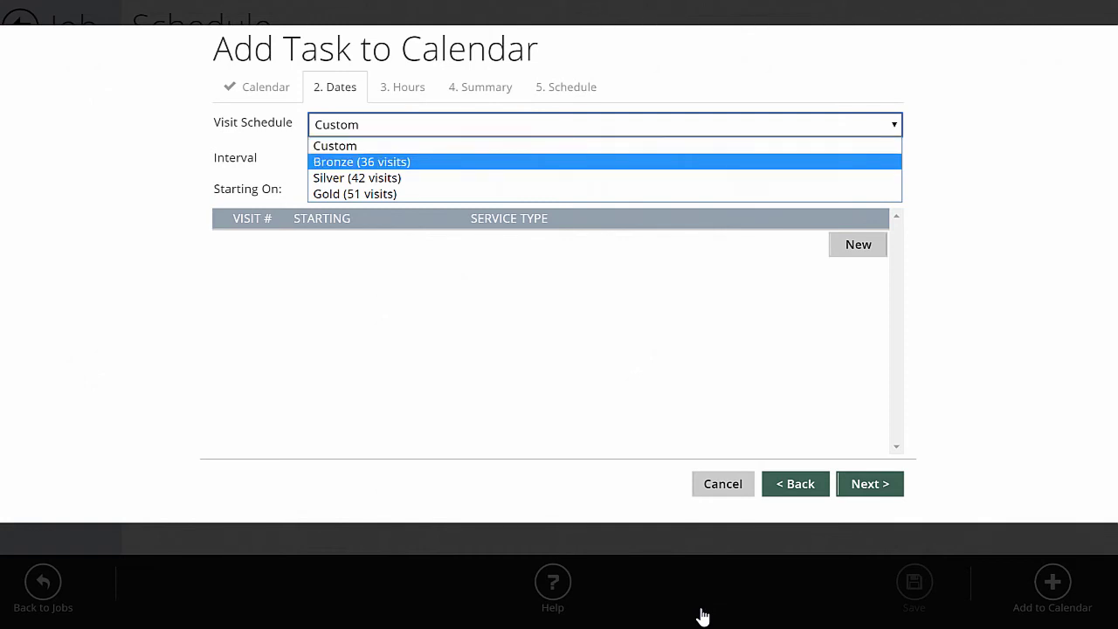
pyautogui.press('Down')
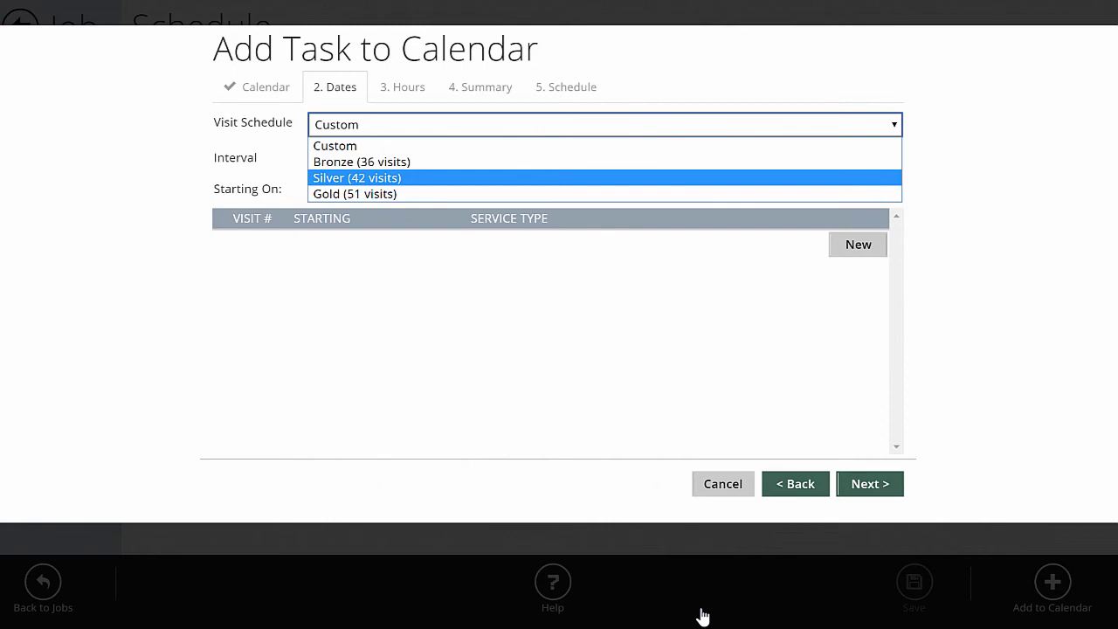
pyautogui.press('Return')
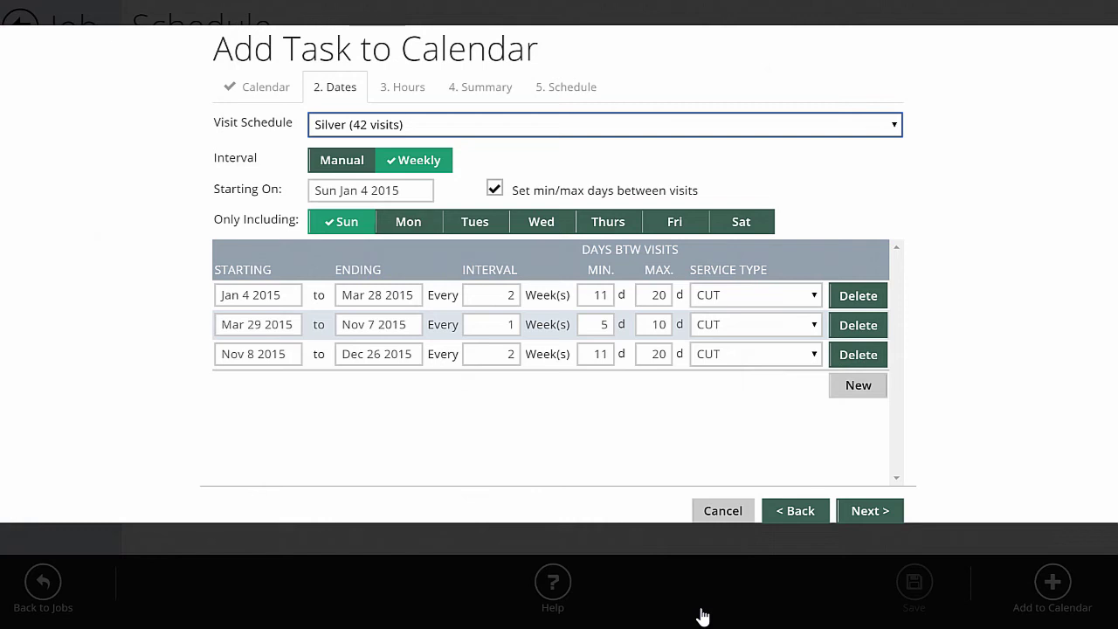
pyautogui.click(408, 221)
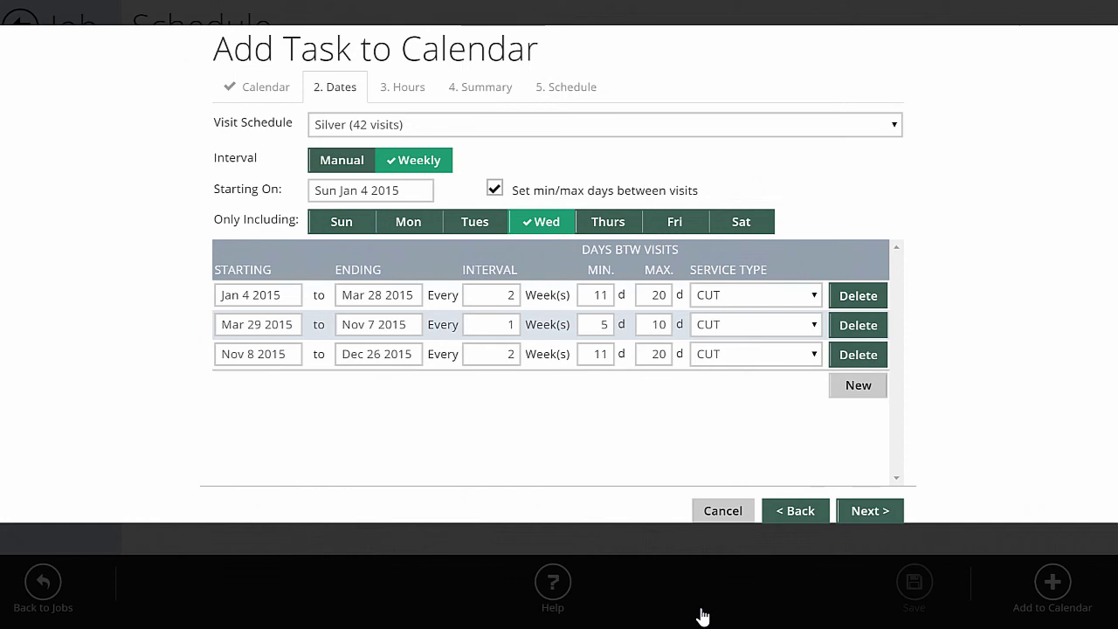
pyautogui.press('Return')
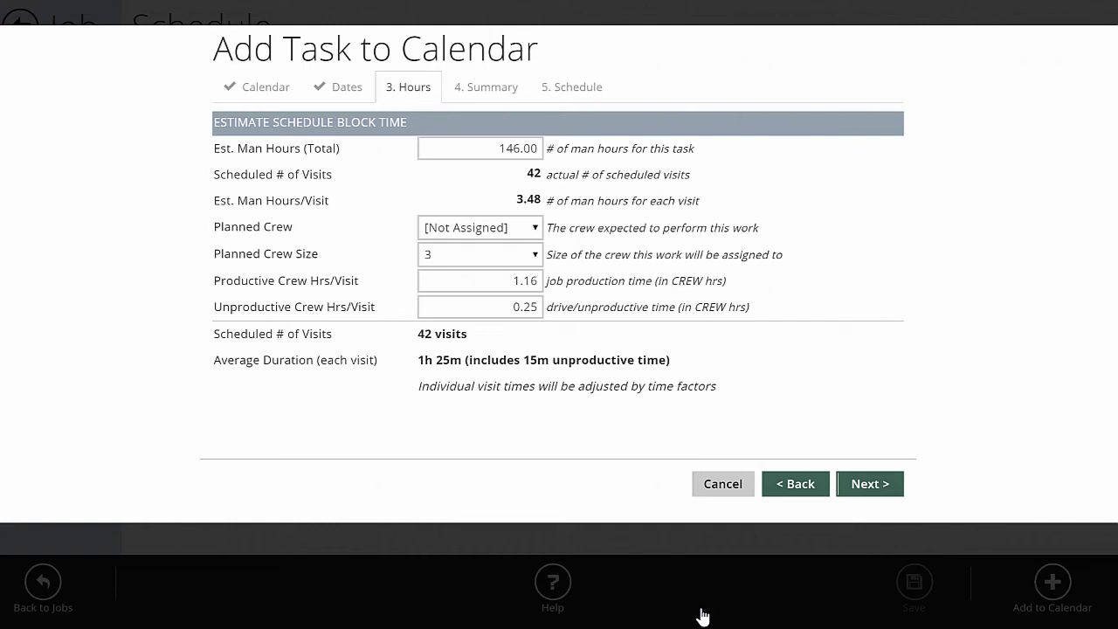
# Assign MowCrewC as the planned crew, leaving the estimated man hours as they are.
pyautogui.press('Tab')
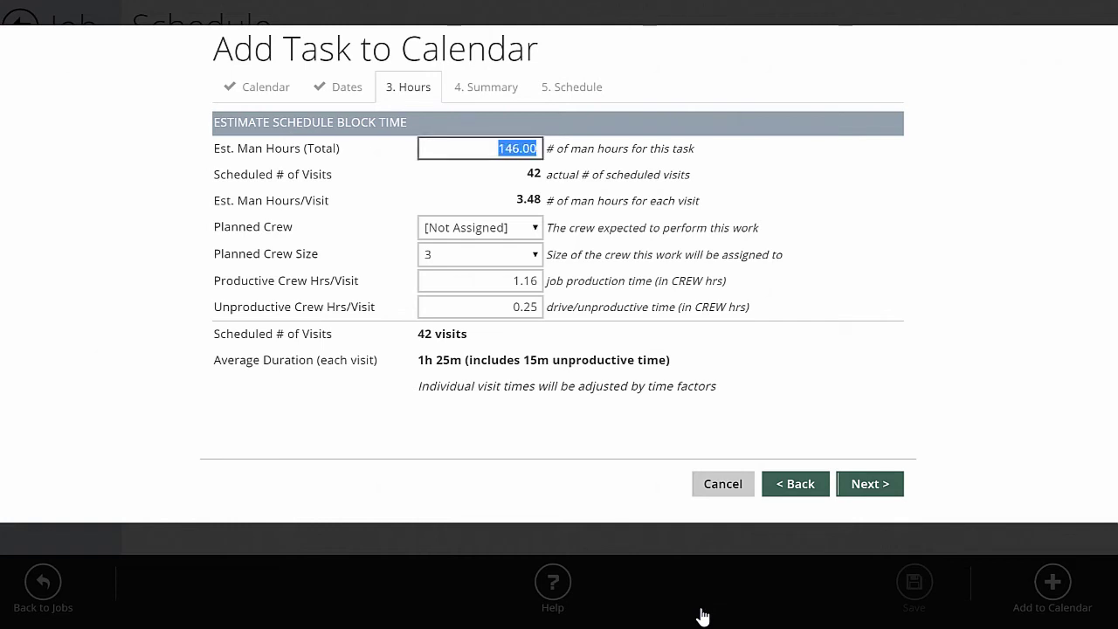
pyautogui.press('Tab')
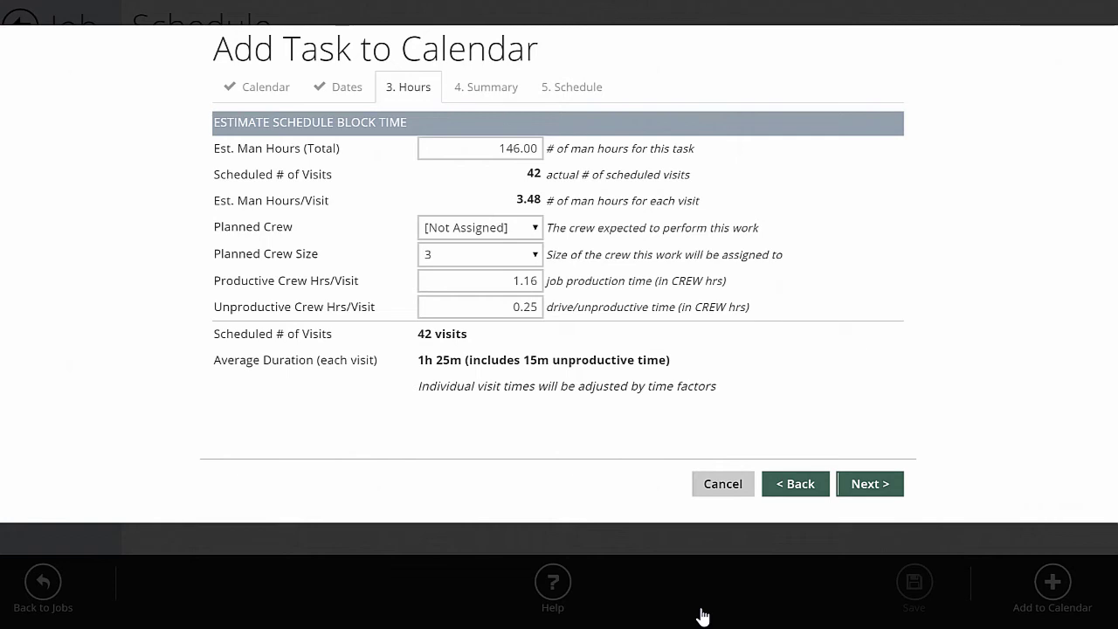
pyautogui.press('Tab')
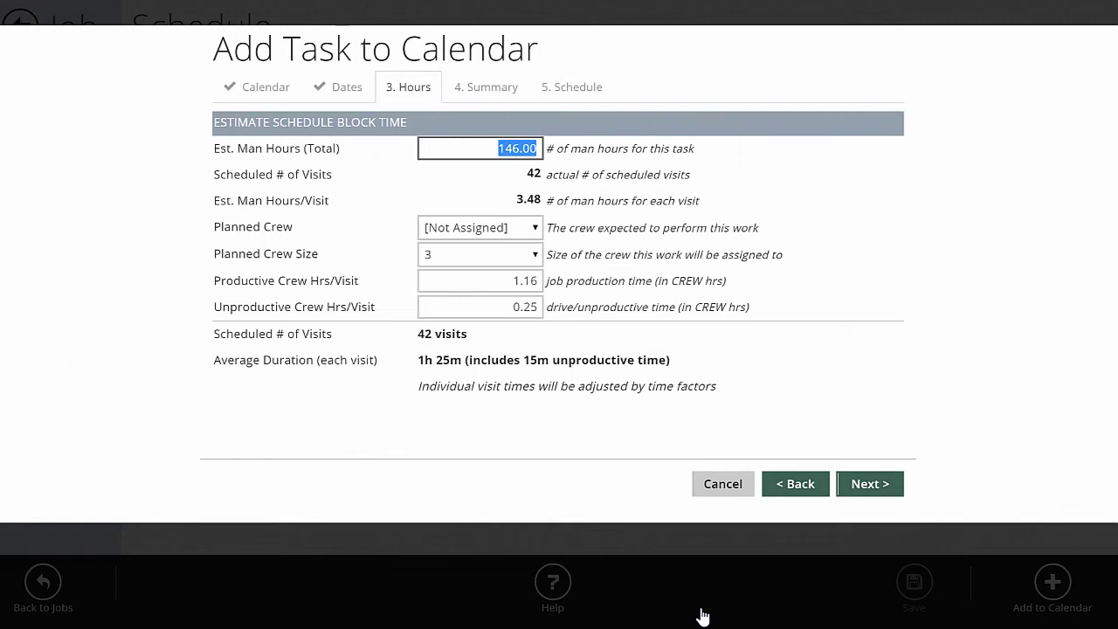
pyautogui.press('Tab')
pyautogui.hotkey('alt', 'Down')
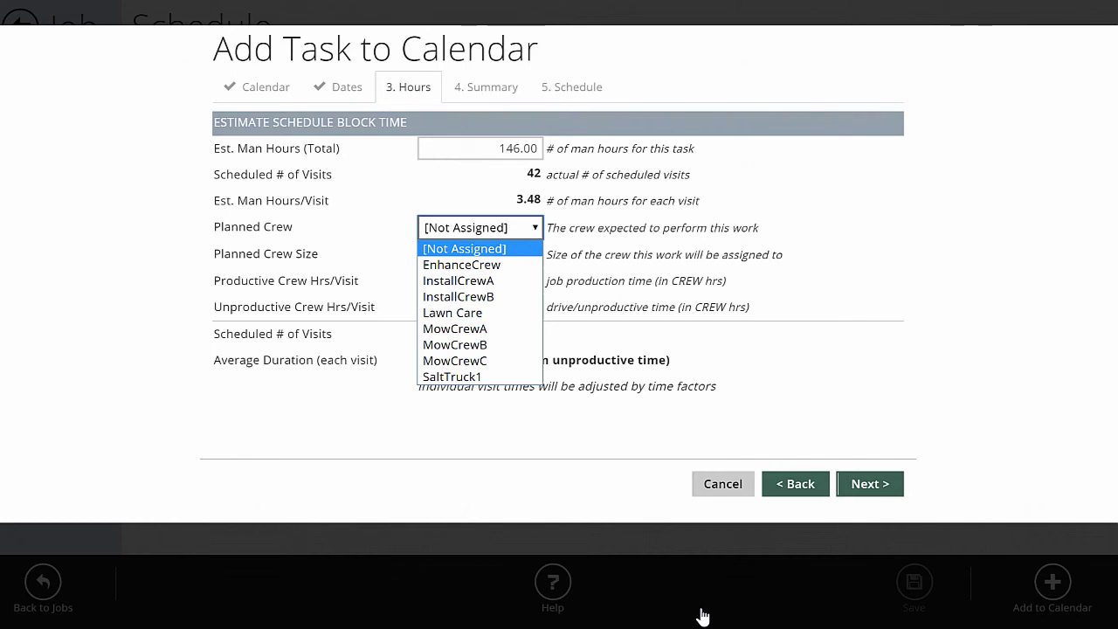
pyautogui.press('Down')
pyautogui.press('Down')
pyautogui.press('Down')
pyautogui.press('Down')
pyautogui.press('Down')
pyautogui.press('Down')
pyautogui.press('Down')
pyautogui.press('Down')
pyautogui.press('Up')
pyautogui.press('Up')
pyautogui.press('Down')
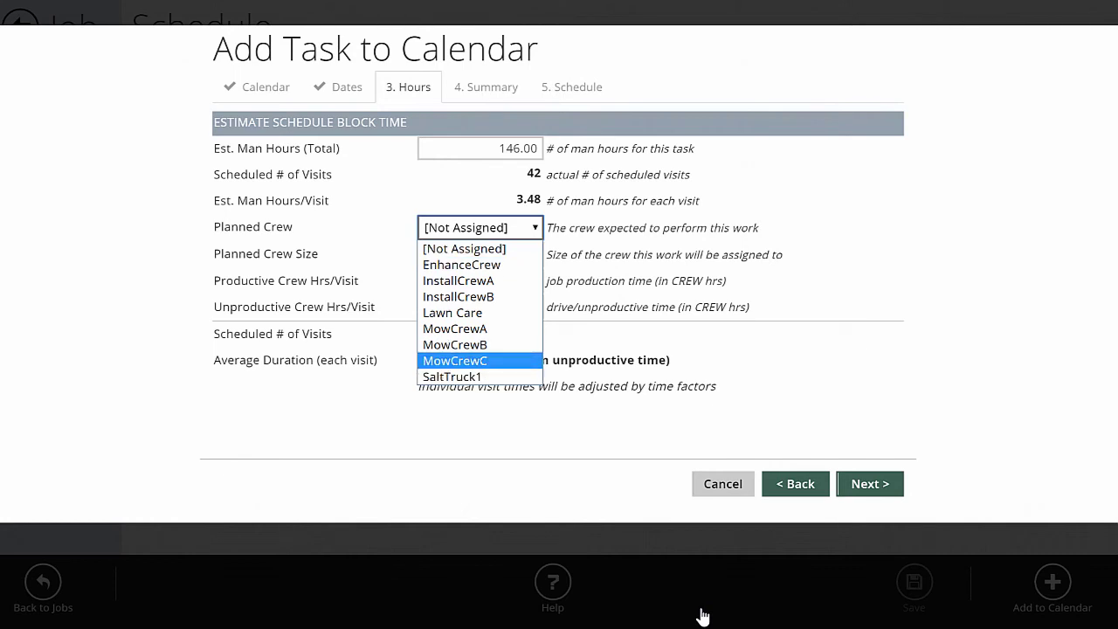
pyautogui.press('Return')
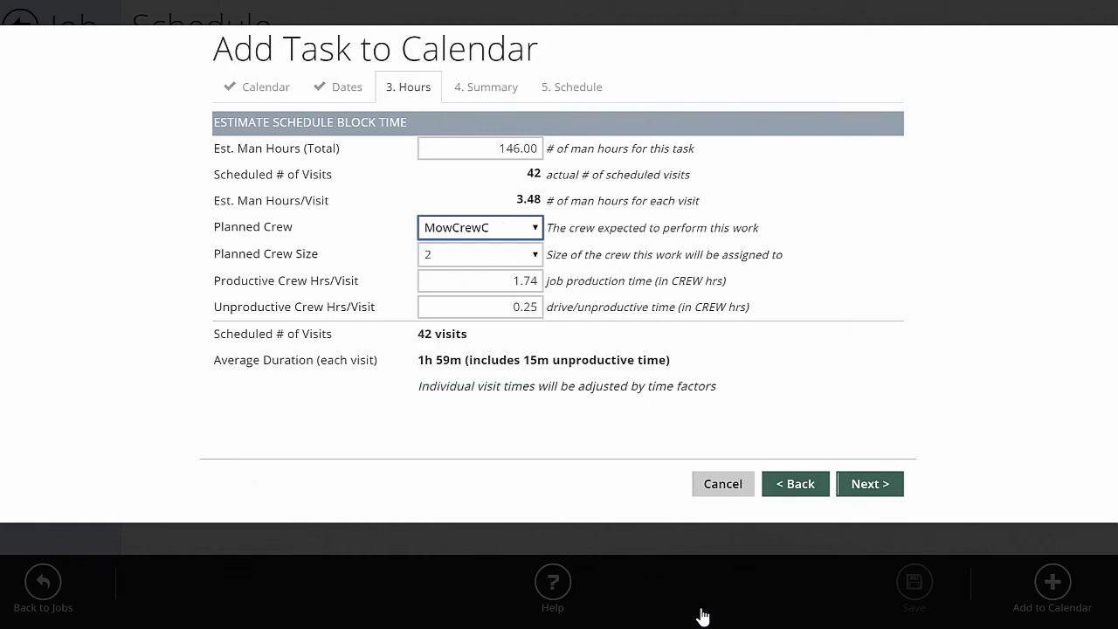
# Set the planned crew size to 2 and continue past the scheduling summary to generate the proposed schedule.
pyautogui.press('Tab')
pyautogui.hotkey('alt', 'Down')
pyautogui.press('Down')
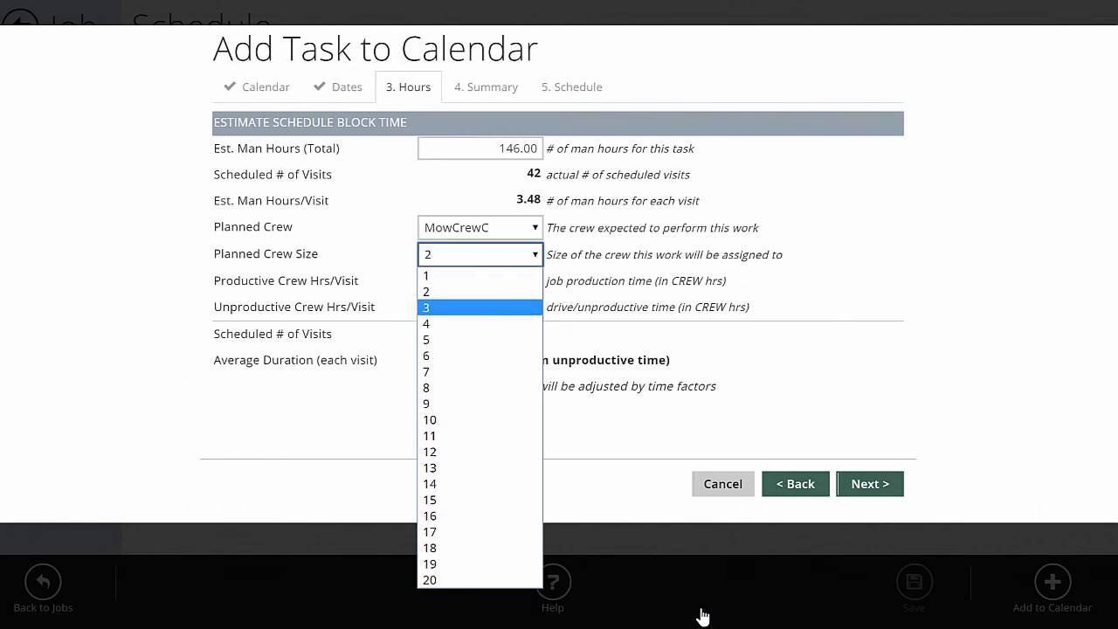
pyautogui.press('Down')
pyautogui.press('Down')
pyautogui.press('Up')
pyautogui.press('Up')
pyautogui.press('Up')
pyautogui.press('Up')
pyautogui.press('Down')
pyautogui.press('Return')
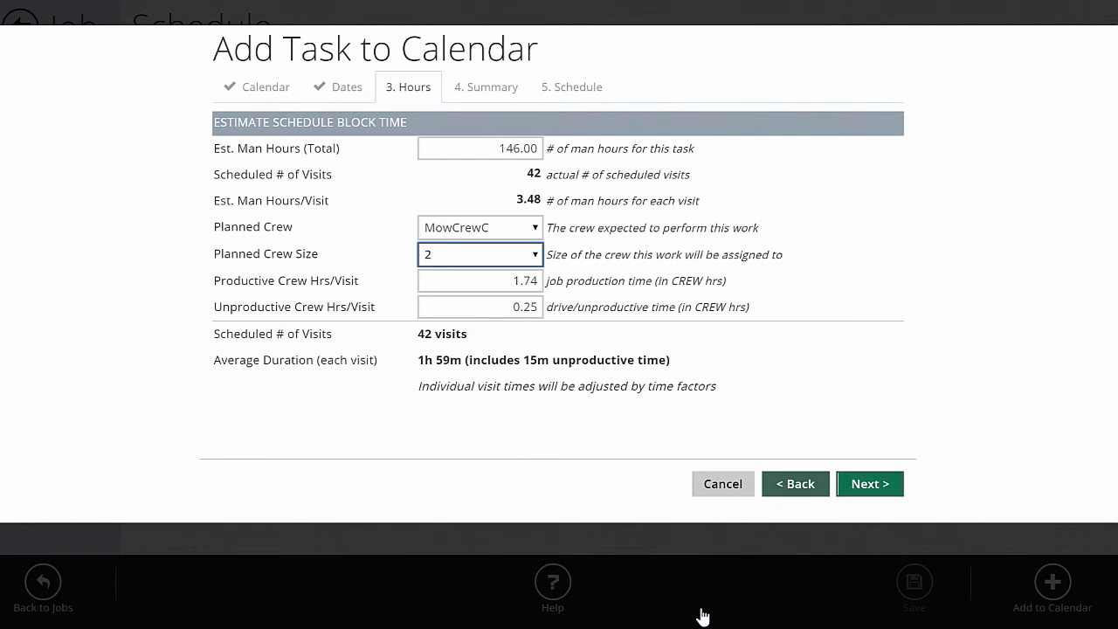
pyautogui.press('Return')
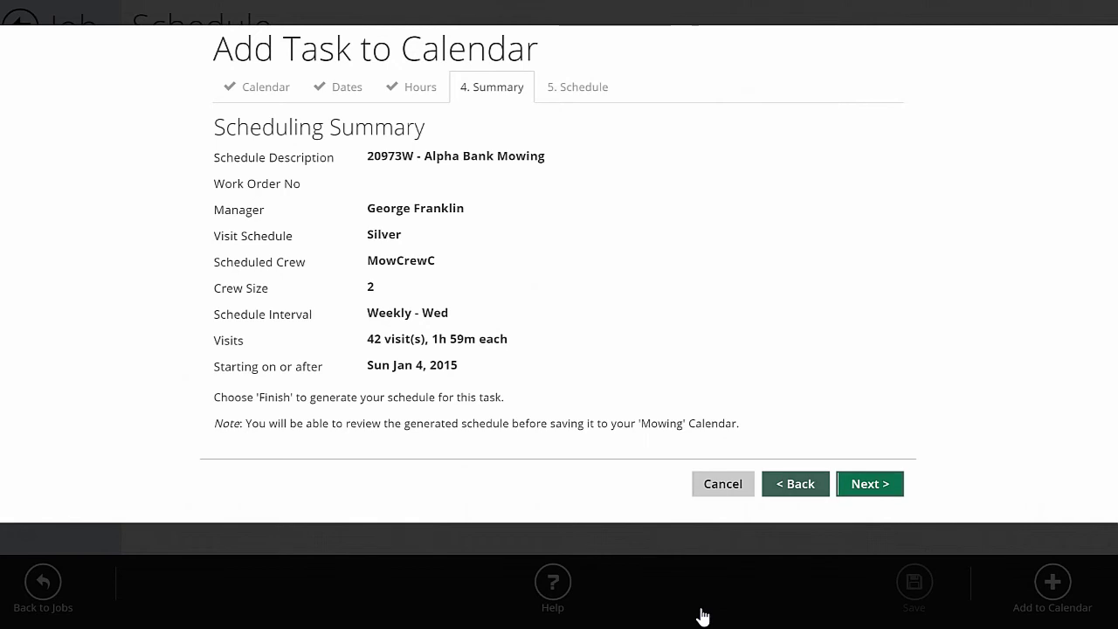
pyautogui.press('Return')
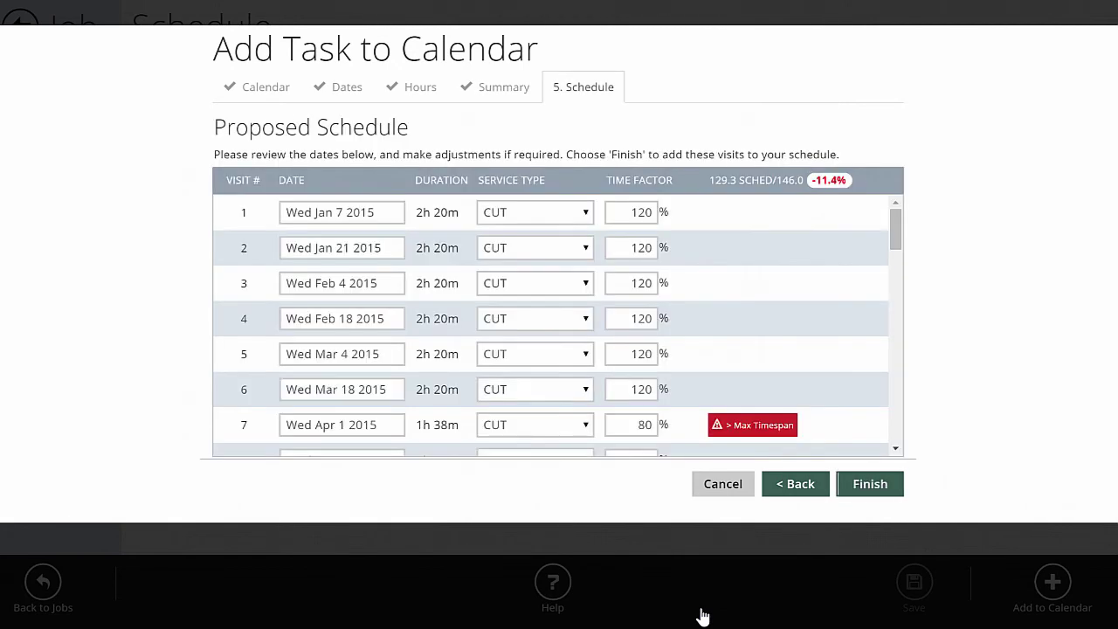
# Review the visit dates, durations, time factors and warnings throughout the proposed schedule.
pyautogui.scroll(-7, 703, 616)
pyautogui.scroll(-7, 703, 615)
pyautogui.scroll(6, 704, 616)
pyautogui.scroll(8, 703, 616)
pyautogui.scroll(-14, 703, 615)
pyautogui.scroll(9, 703, 615)
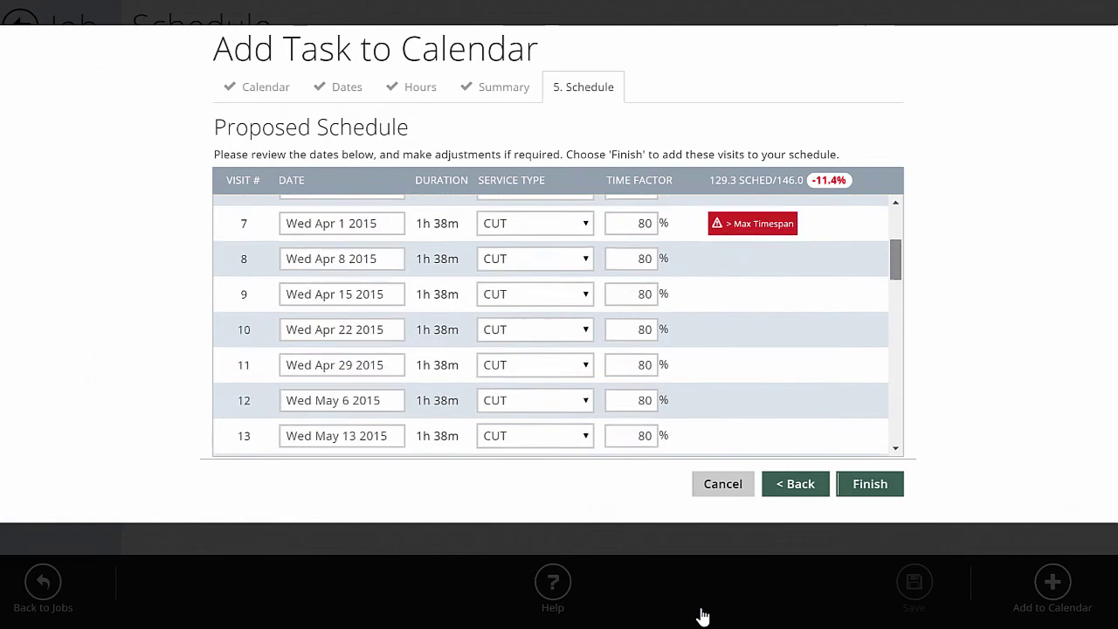
pyautogui.scroll(6, 703, 616)
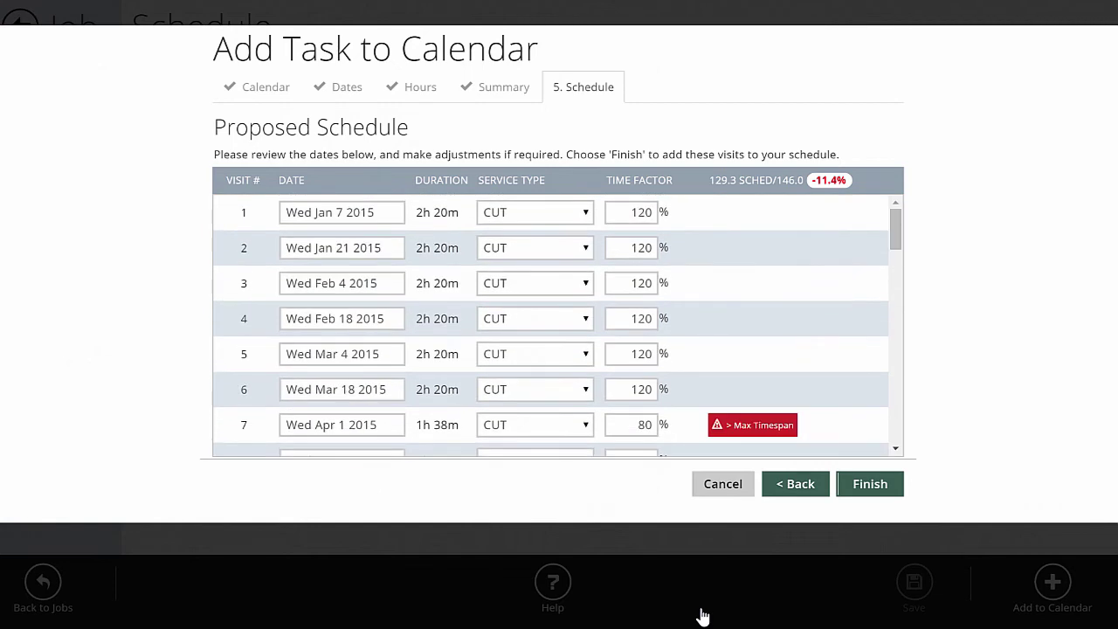
pyautogui.scroll(-12, 703, 616)
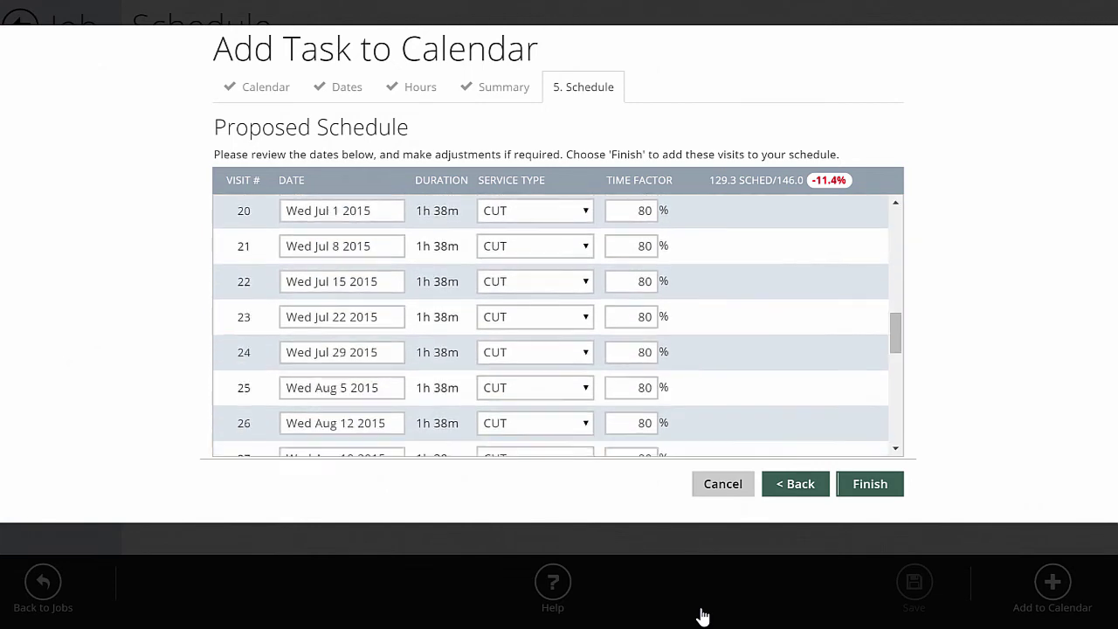
# Compare the Max Timespan warning on visit 7 with the Min Timespan warning on visit 39 of the proposed schedule.
pyautogui.scroll(-4, 703, 616)
pyautogui.scroll(16, 703, 616)
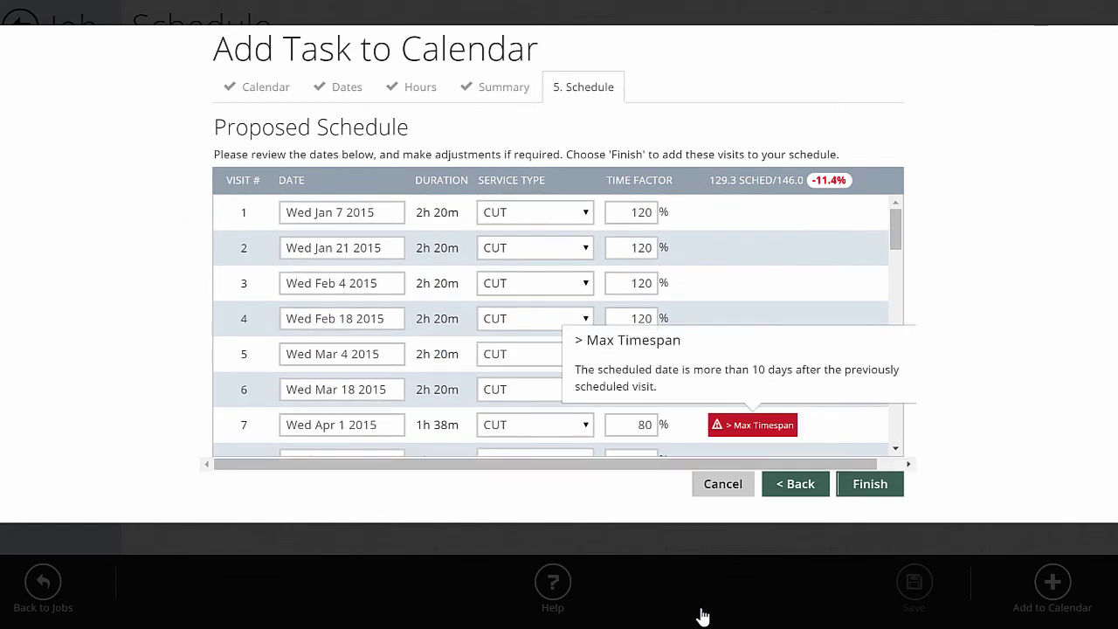
pyautogui.scroll(-10, 703, 616)
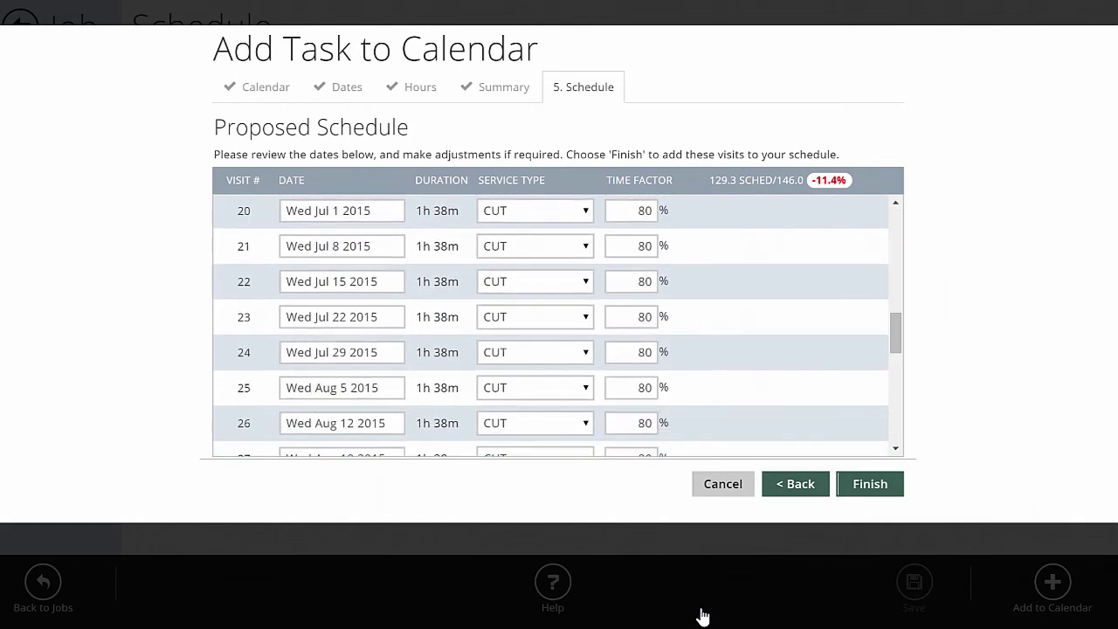
pyautogui.scroll(-8, 703, 616)
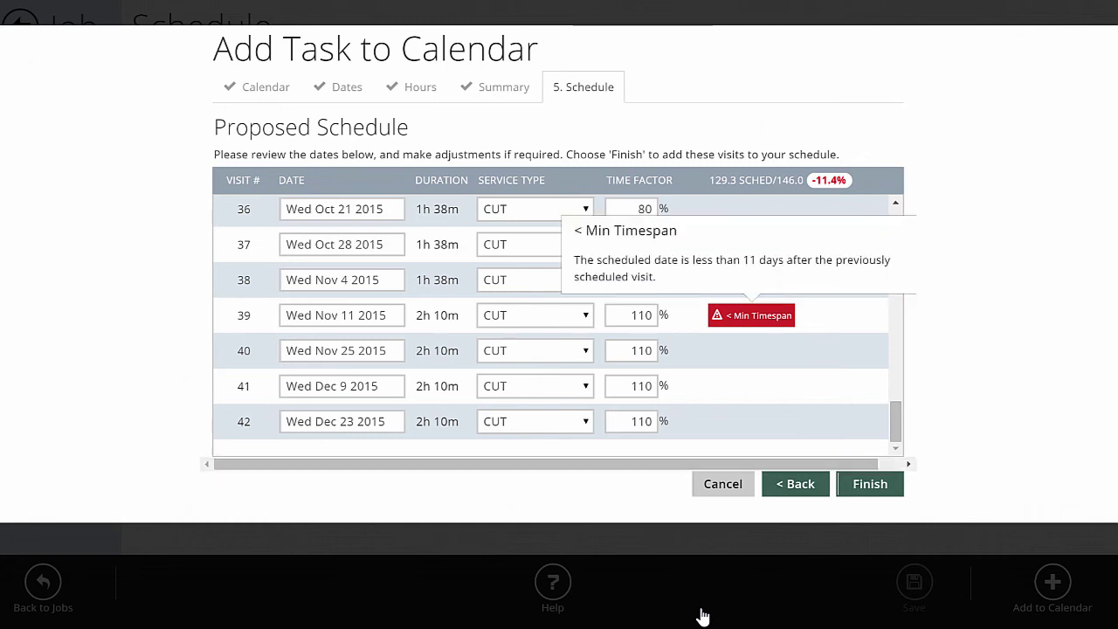
pyautogui.moveTo(896, 422); pyautogui.dragTo(895, 229)
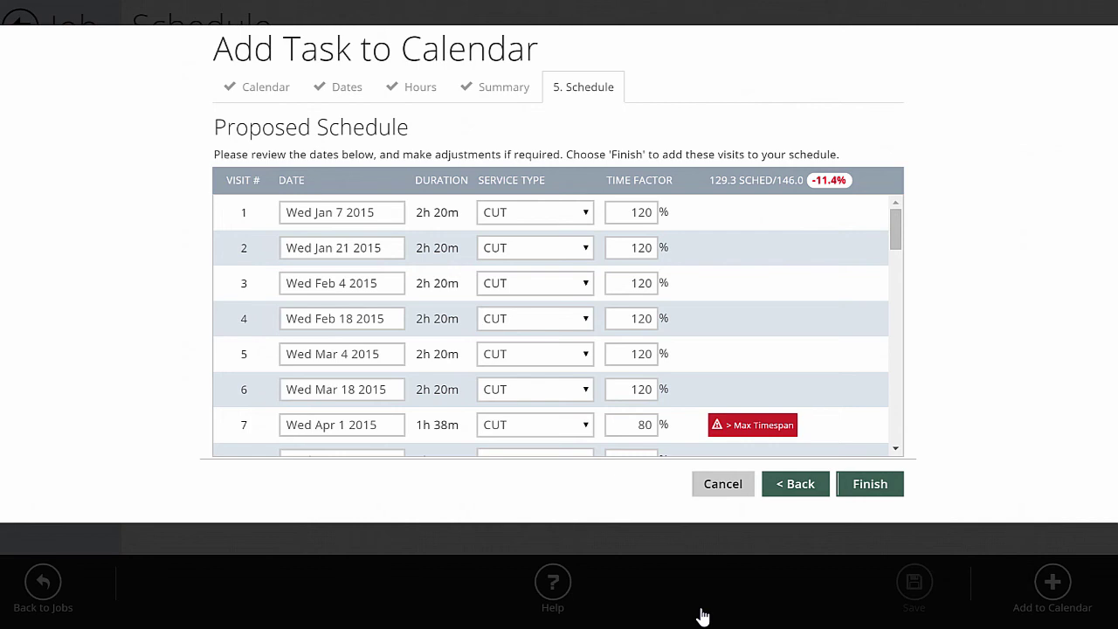
# Set the time factor to 100% for visits 7 through 19, from Apr 1 to late June 2015.
pyautogui.scroll(-3, 700, 609)
pyautogui.scroll(1, 703, 617)
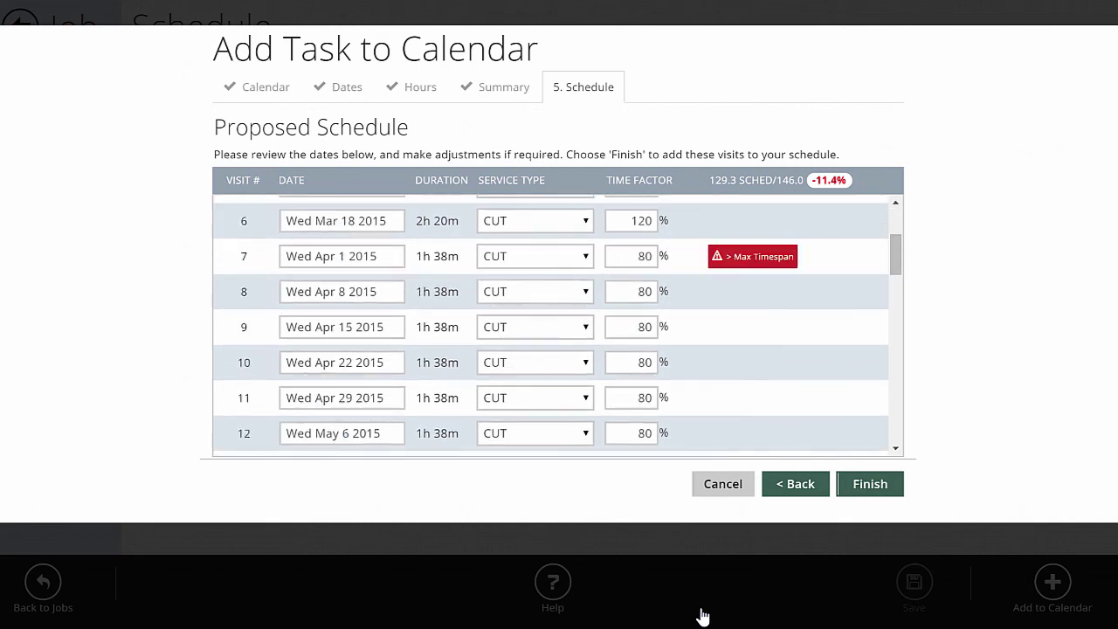
pyautogui.write('100')
pyautogui.press('Tab')
pyautogui.write('100')
pyautogui.press('Tab')
pyautogui.write('100')
pyautogui.press('Tab')
pyautogui.write('100')
pyautogui.press('Tab')
pyautogui.write('100')
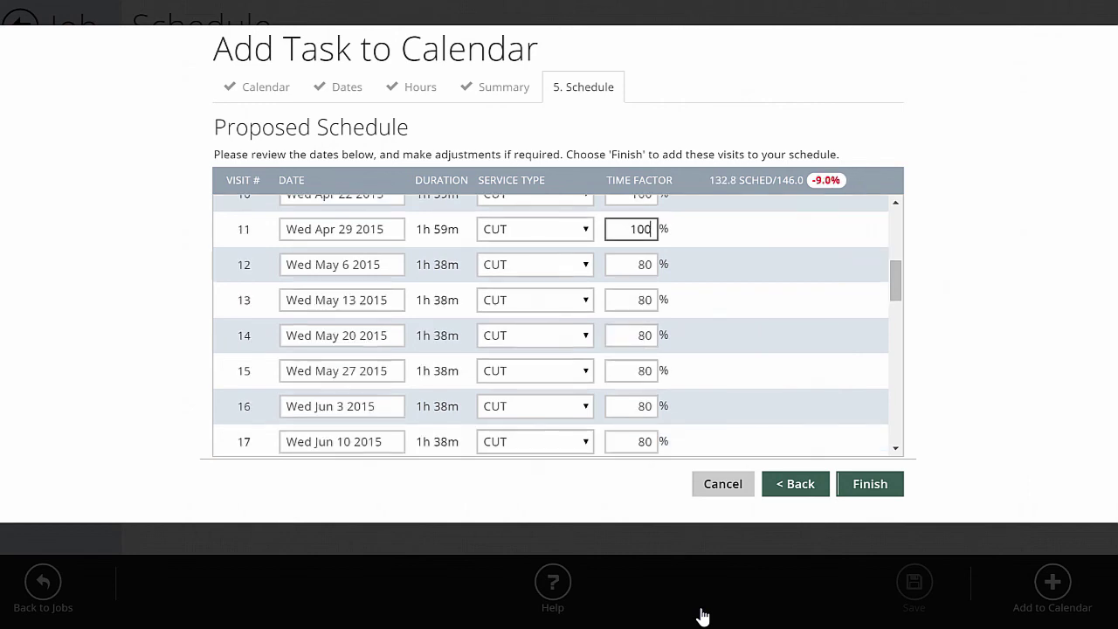
pyautogui.press('Tab')
pyautogui.write('100')
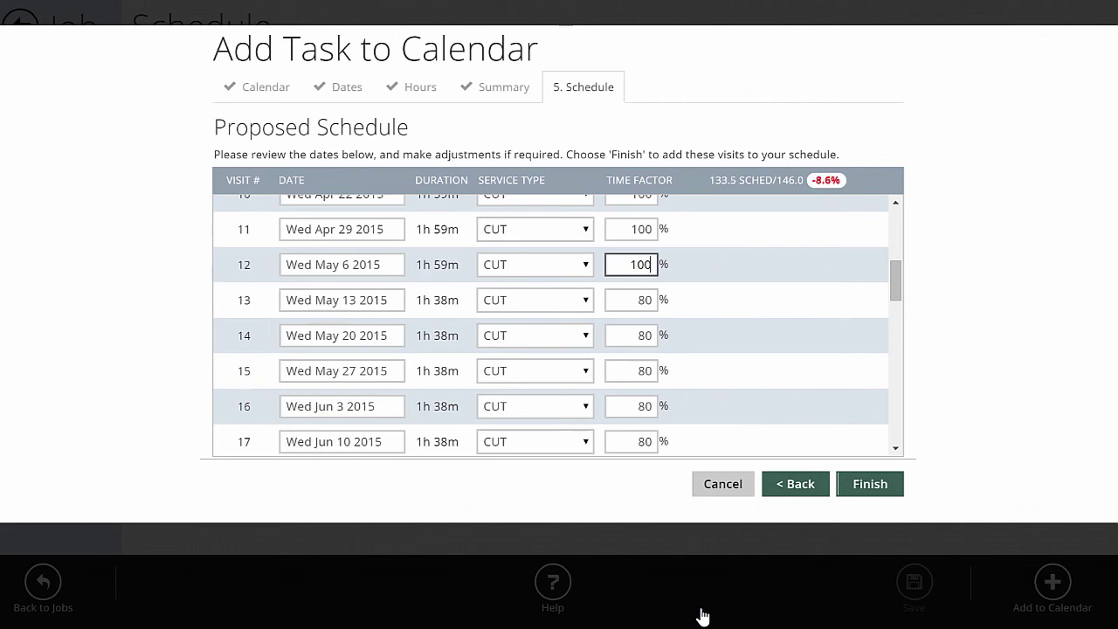
pyautogui.press('Tab')
pyautogui.write('100')
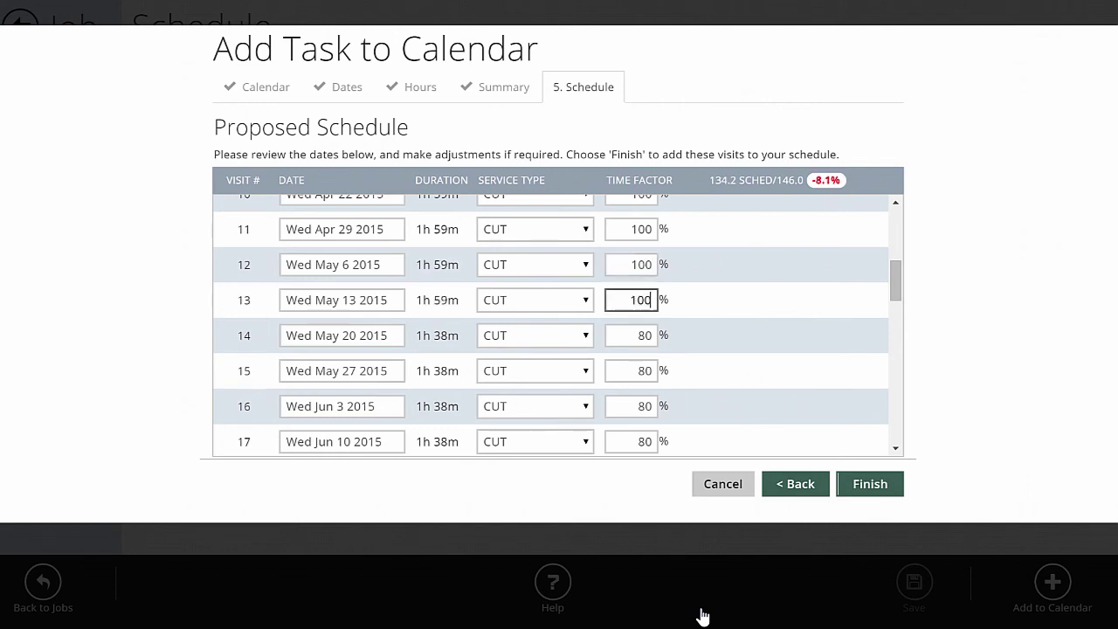
pyautogui.press('Tab')
pyautogui.write('100')
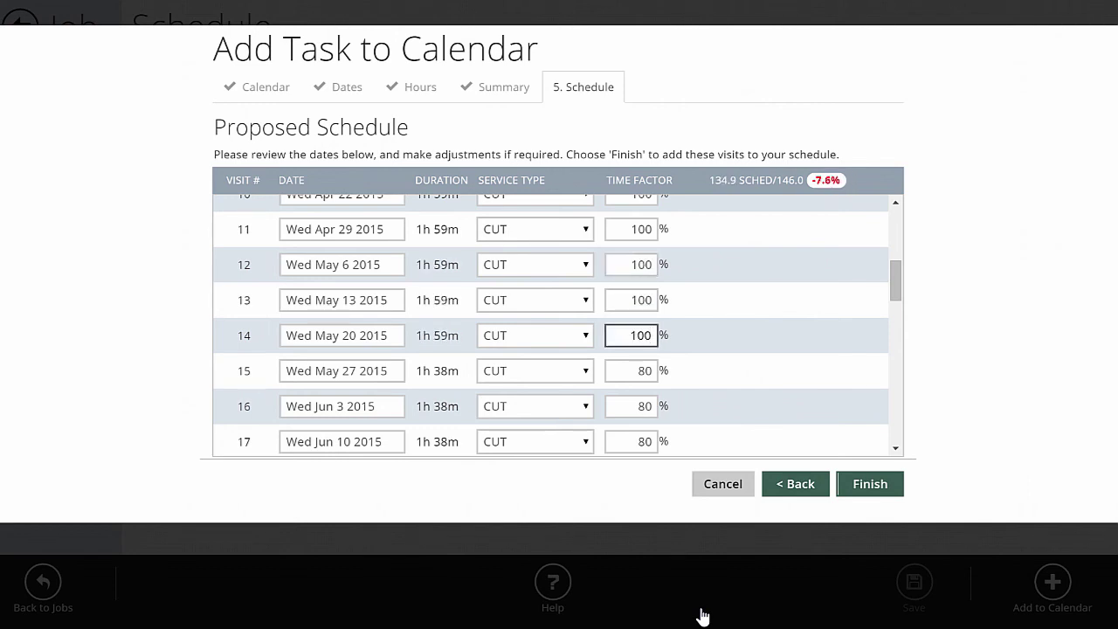
pyautogui.press('Tab')
pyautogui.write('100')
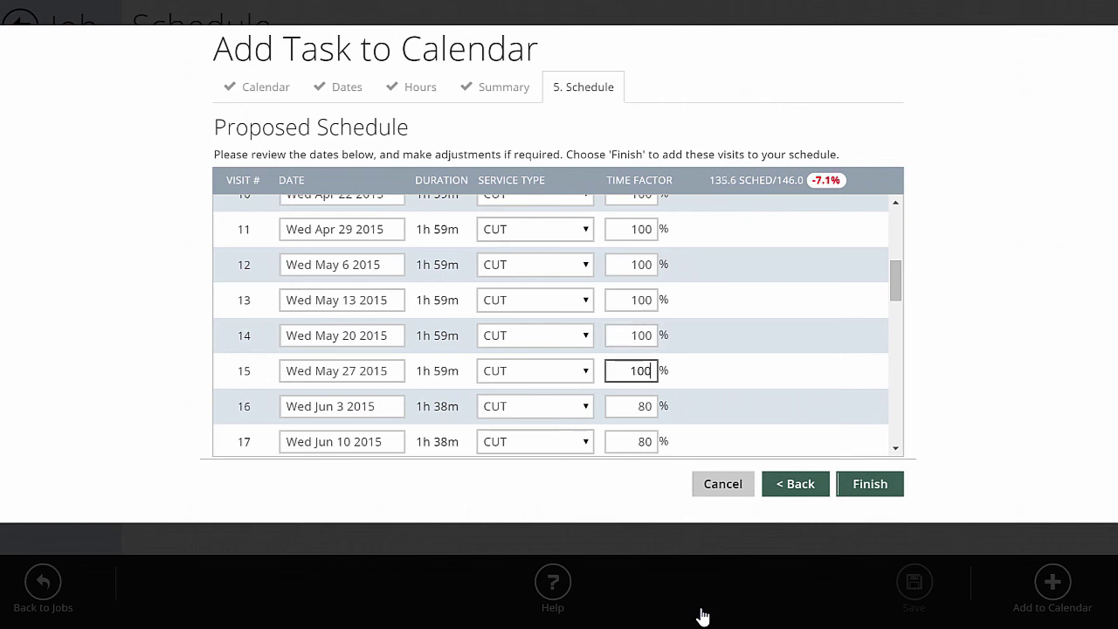
pyautogui.press('Tab')
pyautogui.write('100')
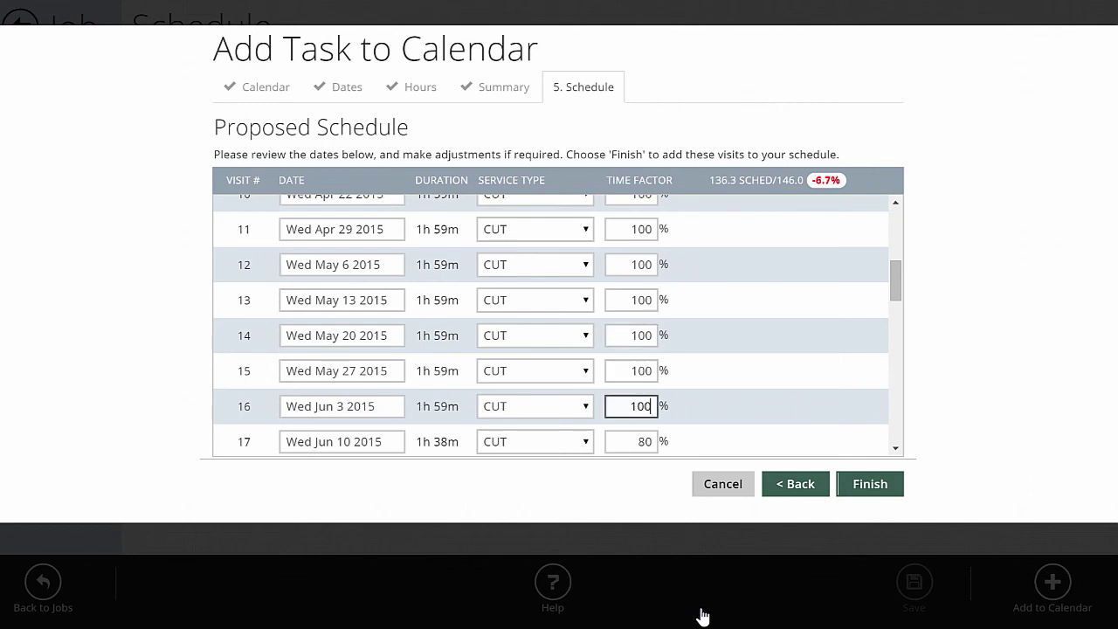
pyautogui.press('Tab')
pyautogui.write('100')
pyautogui.press('Tab')
pyautogui.write('100')
pyautogui.press('Tab')
pyautogui.write('100')
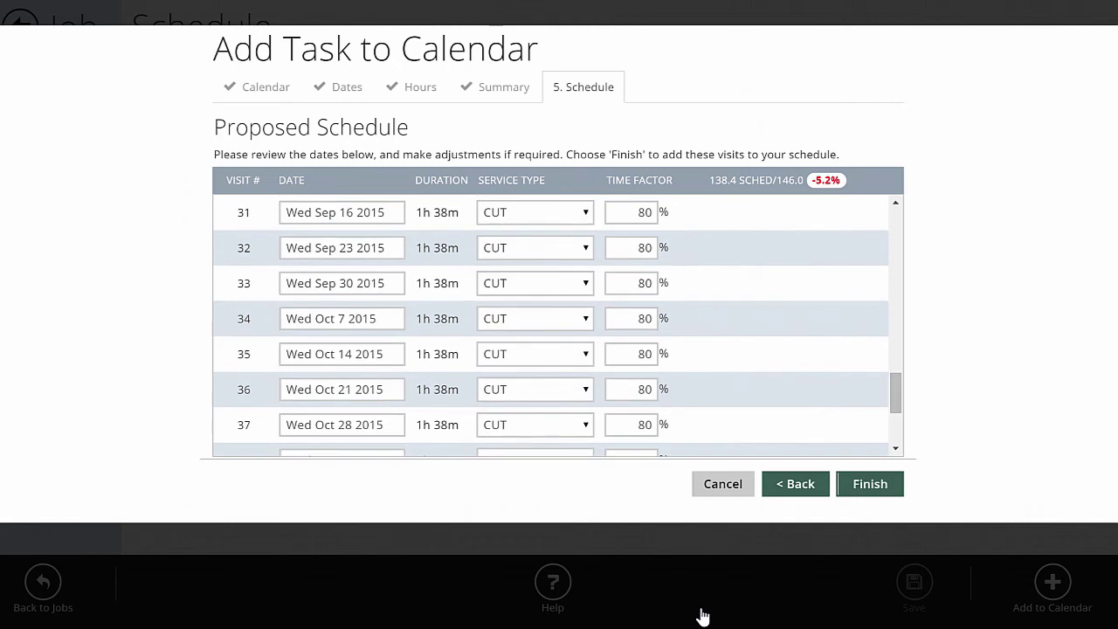
# Set the time factor to 100% for visits 34 through 38, from Oct 7 to Nov 4, 2015.
pyautogui.press('Tab')
pyautogui.write('100')
pyautogui.press('Tab')
pyautogui.write('100')
pyautogui.press('Tab')
pyautogui.write('100')
pyautogui.press('Tab')
pyautogui.write('100')
pyautogui.press('Tab')
pyautogui.write('100')
# Finish adding the proposed visits to the Mowing calendar and show the job schedule's detailed visit list.
pyautogui.click(702, 617)
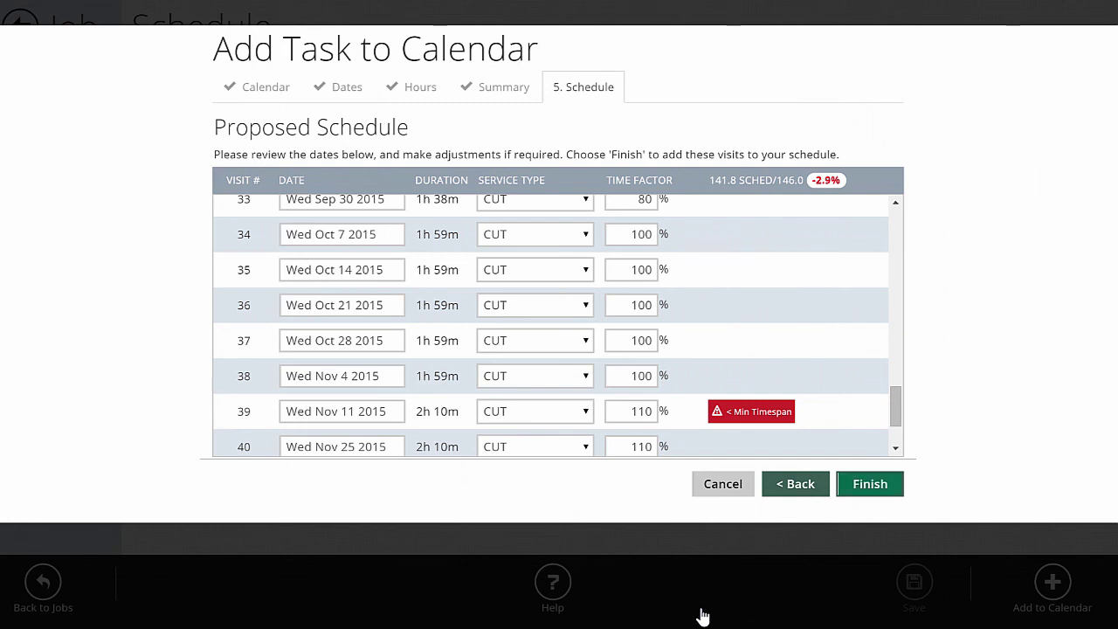
pyautogui.press('Return')
pyautogui.press('Return')
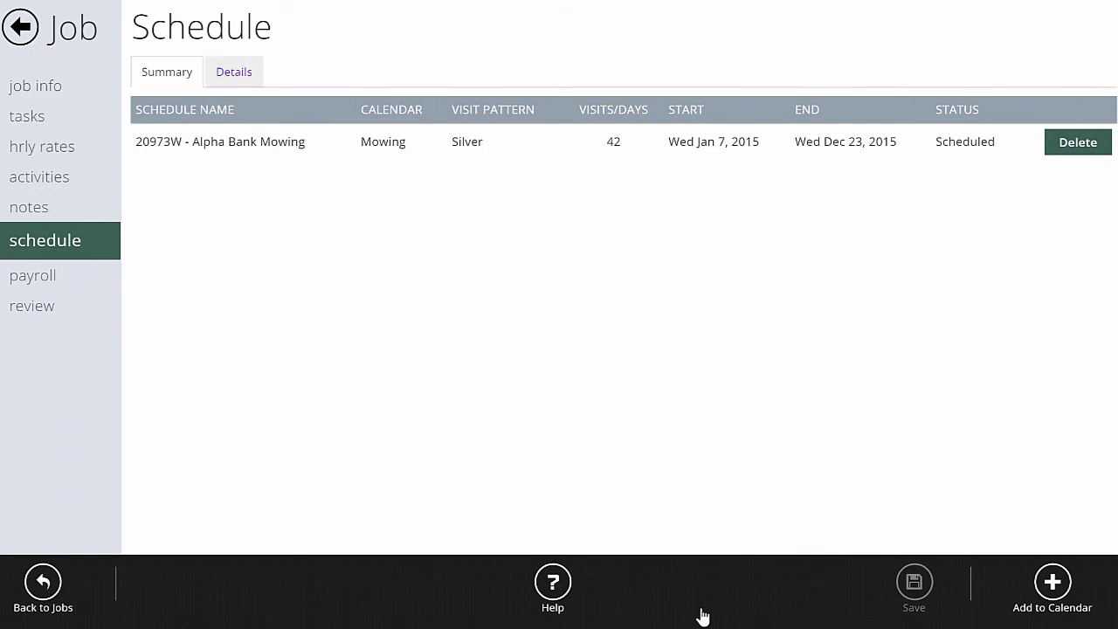
pyautogui.scroll(-10, 702, 616)
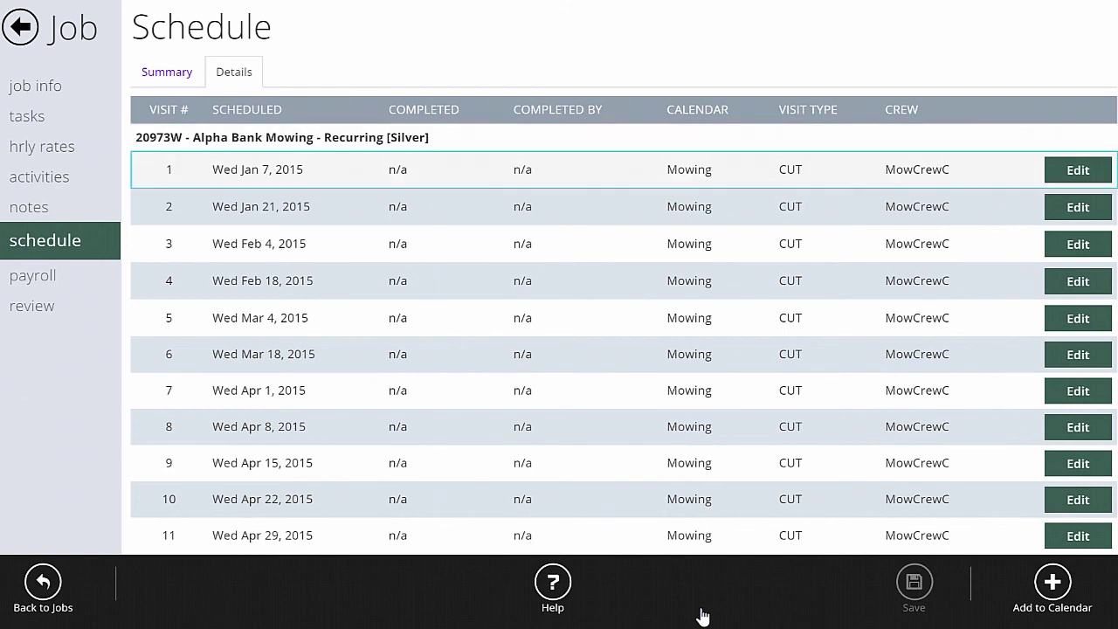
pyautogui.press('Up')
pyautogui.press('Down')
pyautogui.press('Down')
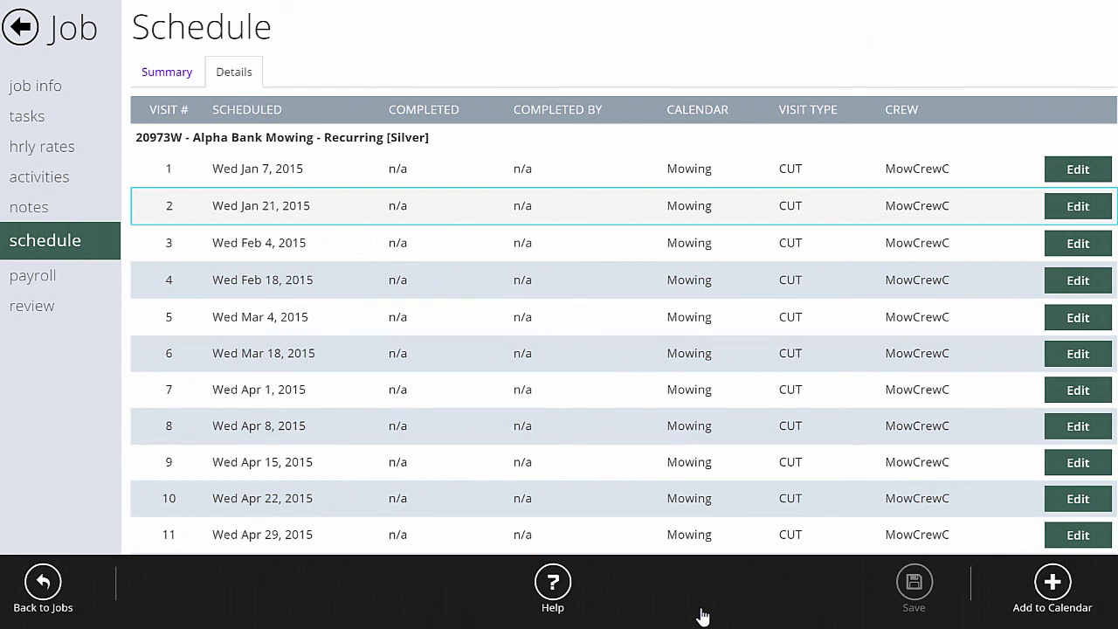
pyautogui.press('Up')
pyautogui.press('Down')
# Open visit 1 on Wed Jan 7, 2015 for editing, mark it as Complete and save it.
pyautogui.press('Return')
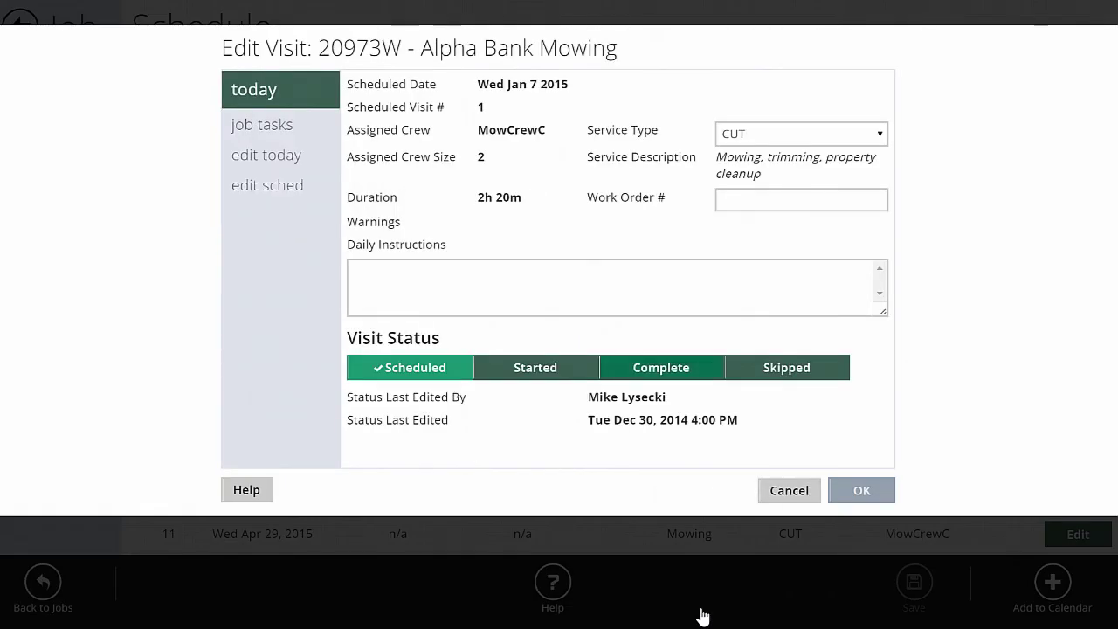
pyautogui.press('Return')
pyautogui.press('Tab')
pyautogui.press('Return')
pyautogui.press('Return')
pyautogui.press('Return')
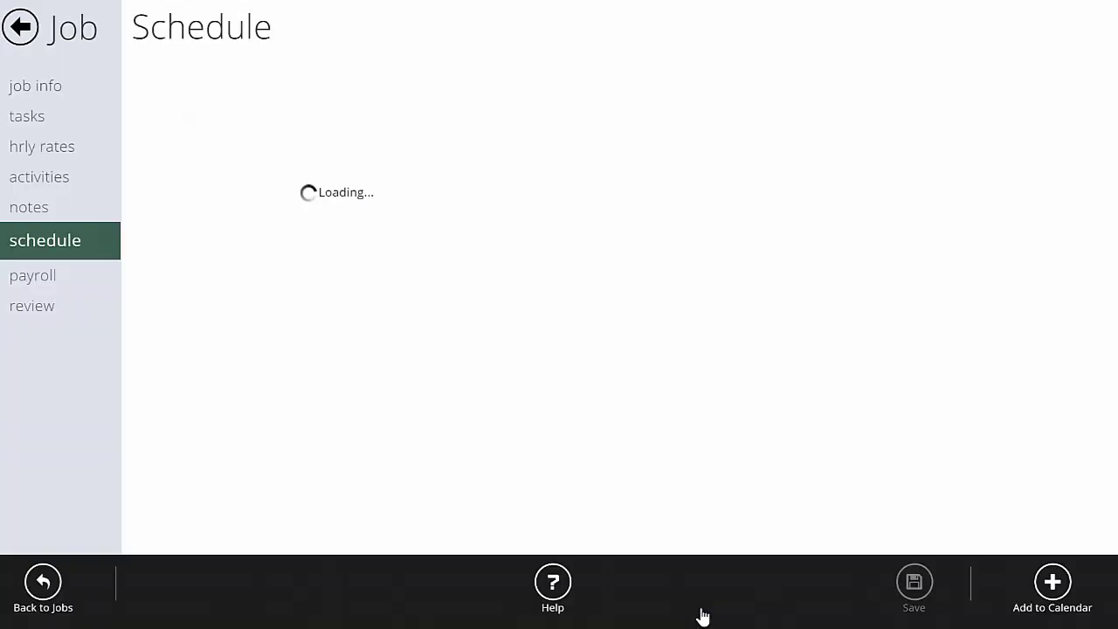
# Reopen visit 1 on Wed Jan 7, 2015, take back its Complete status and save the visit.
pyautogui.press('Down')
pyautogui.press('Down')
pyautogui.press('Down')
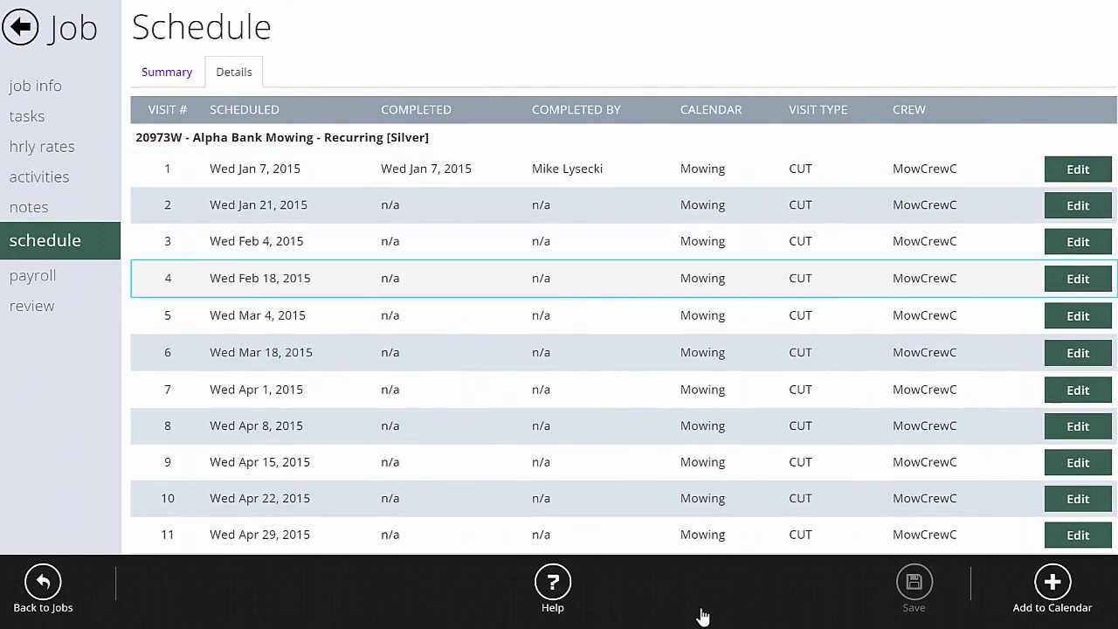
pyautogui.press('Up')
pyautogui.press('Up')
pyautogui.press('Up')
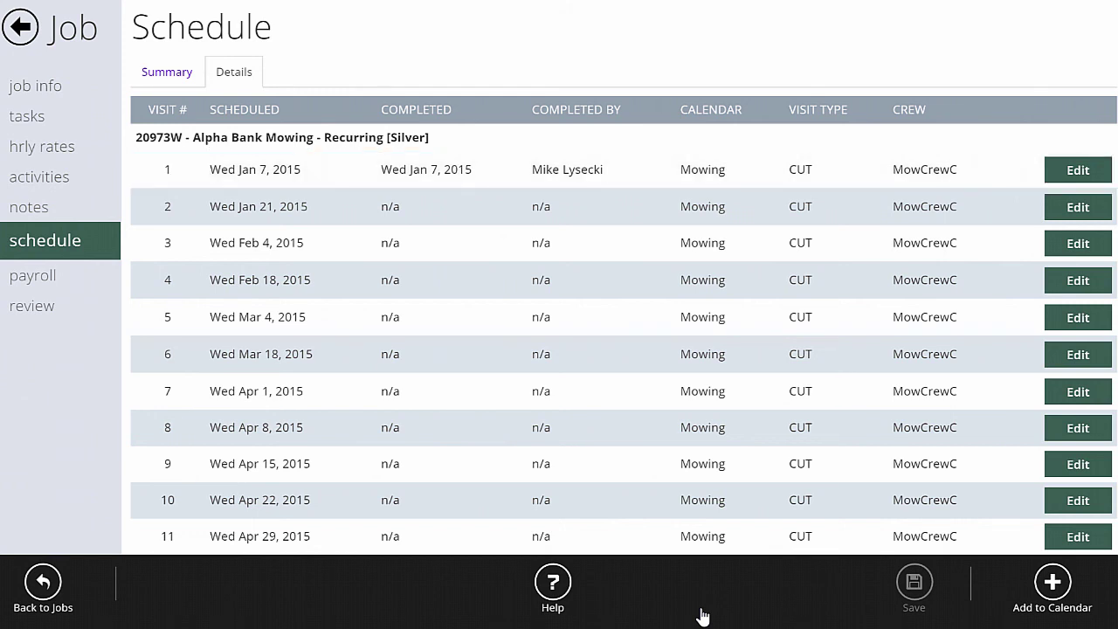
pyautogui.press('Tab')
pyautogui.press('Return')
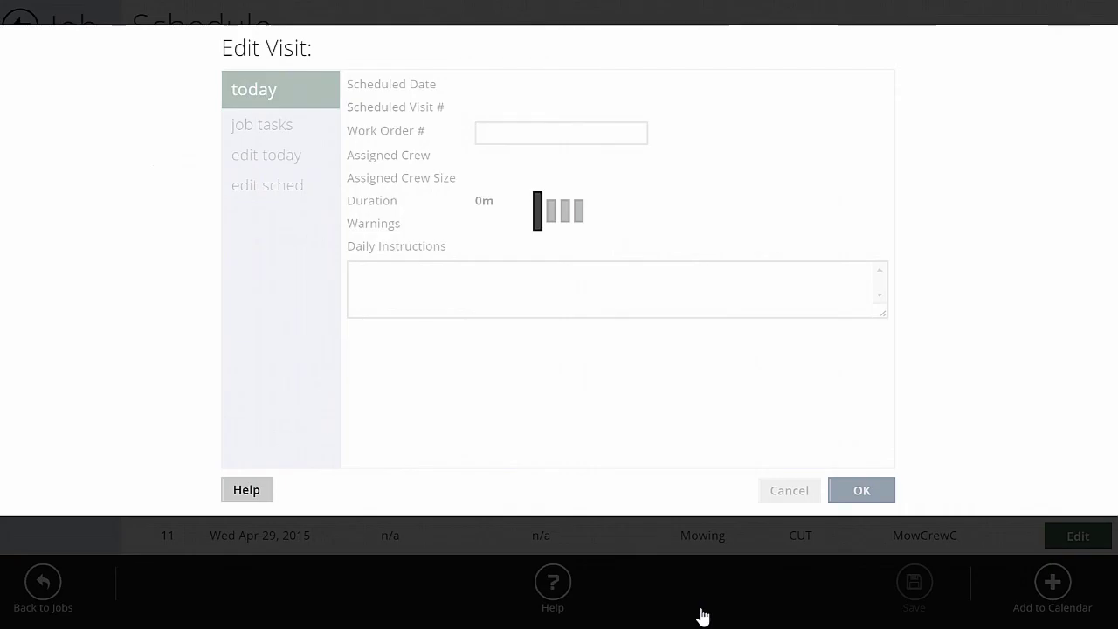
pyautogui.press('Tab')
pyautogui.press('Return')
pyautogui.press('Return')
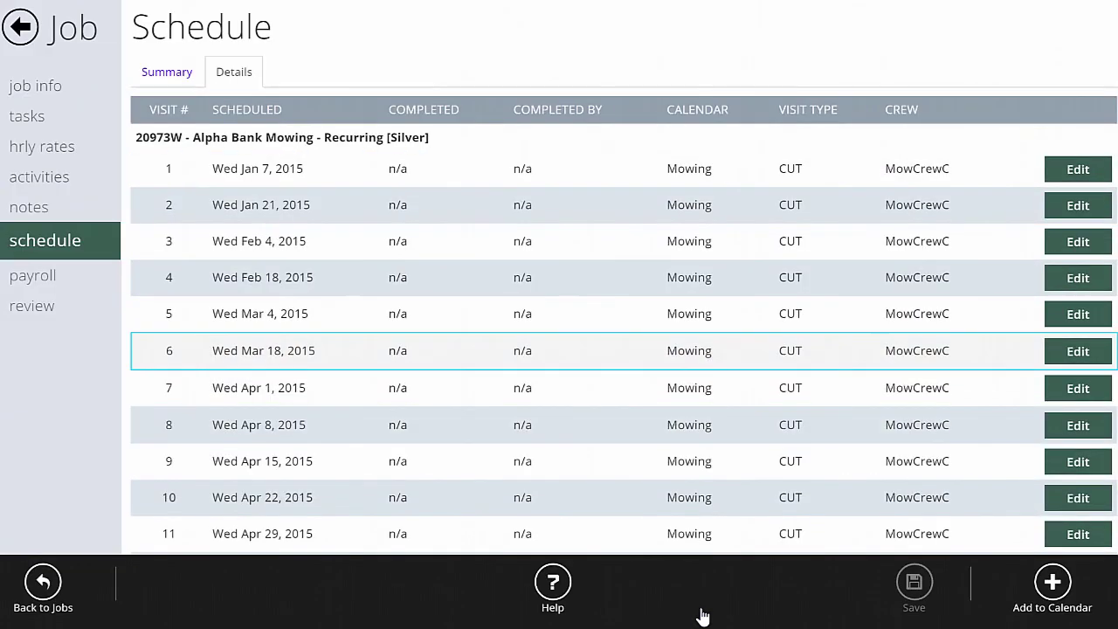
# Leave the job for the schedule whiteboard and view the crew assignments for Wed Jan 7 2015.
pyautogui.hotkey('alt', 'Left')
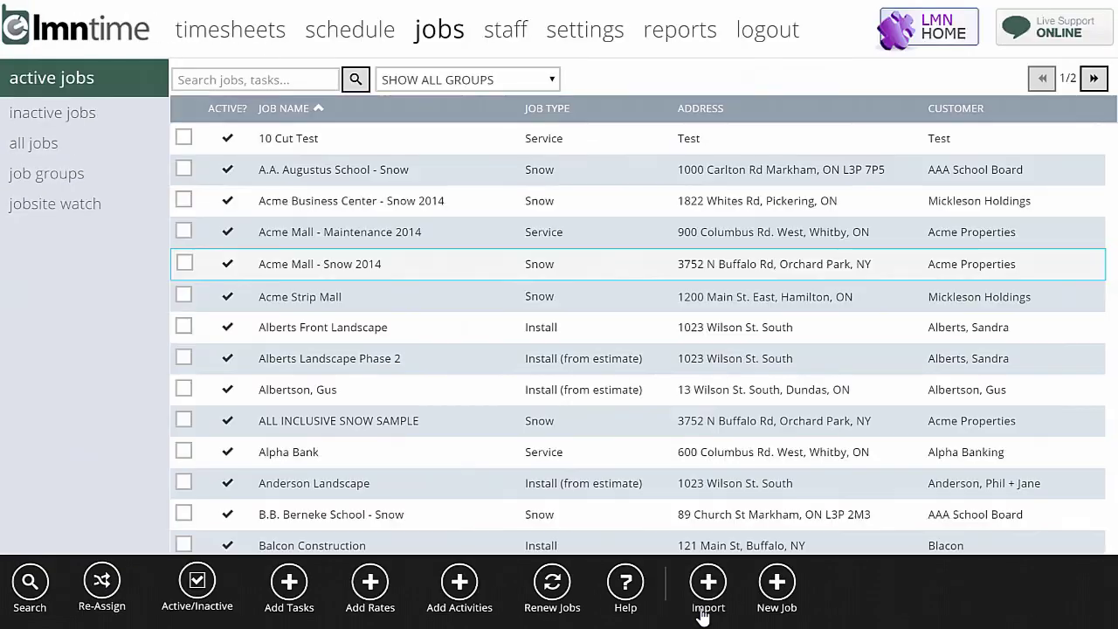
pyautogui.hotkey('alt', 'Left')
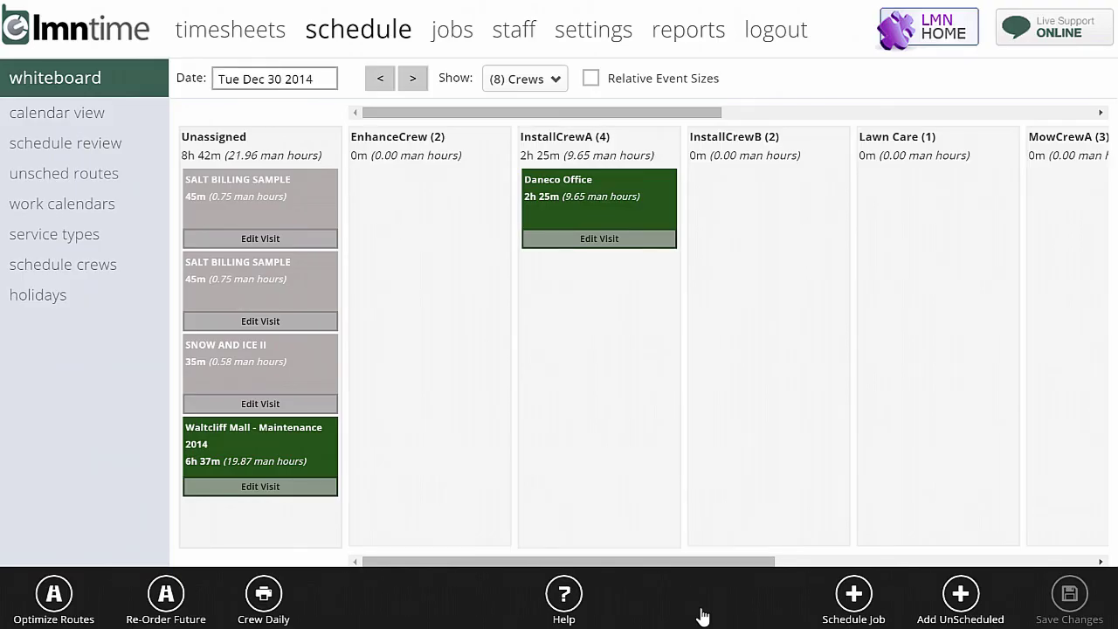
pyautogui.press('Right')
pyautogui.press('Down')
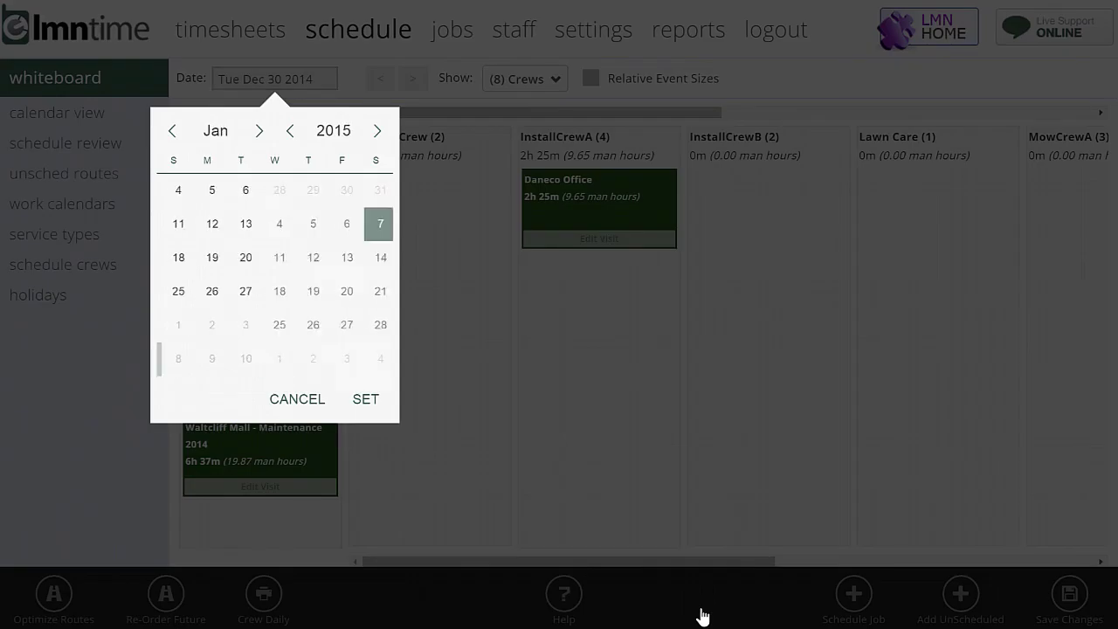
pyautogui.press('Return')
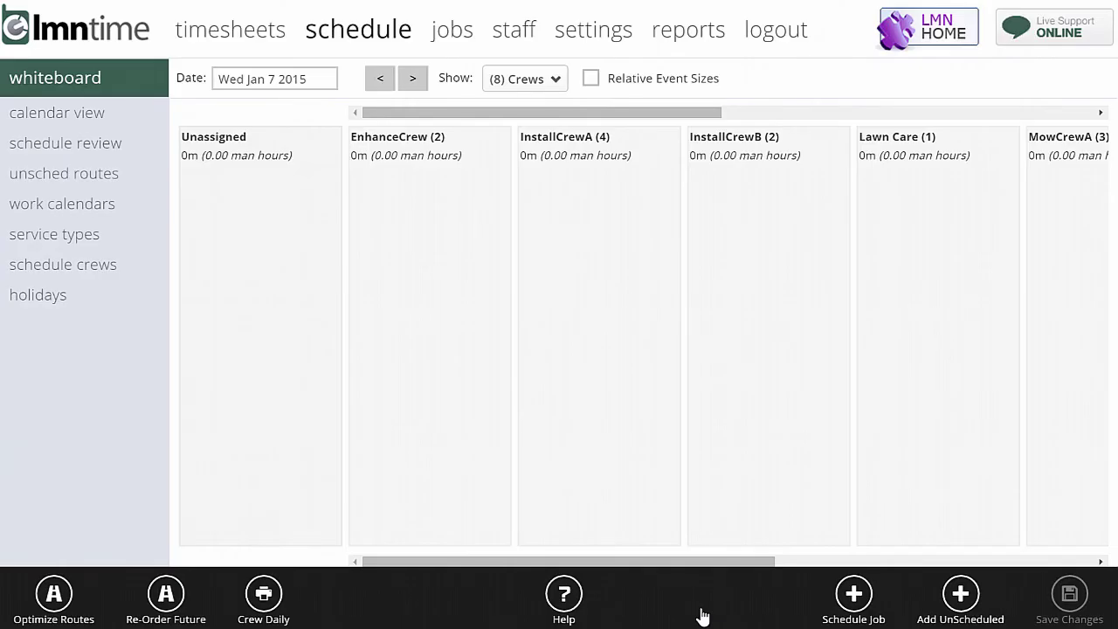
pyautogui.moveTo(569, 561); pyautogui.dragTo(852, 561)
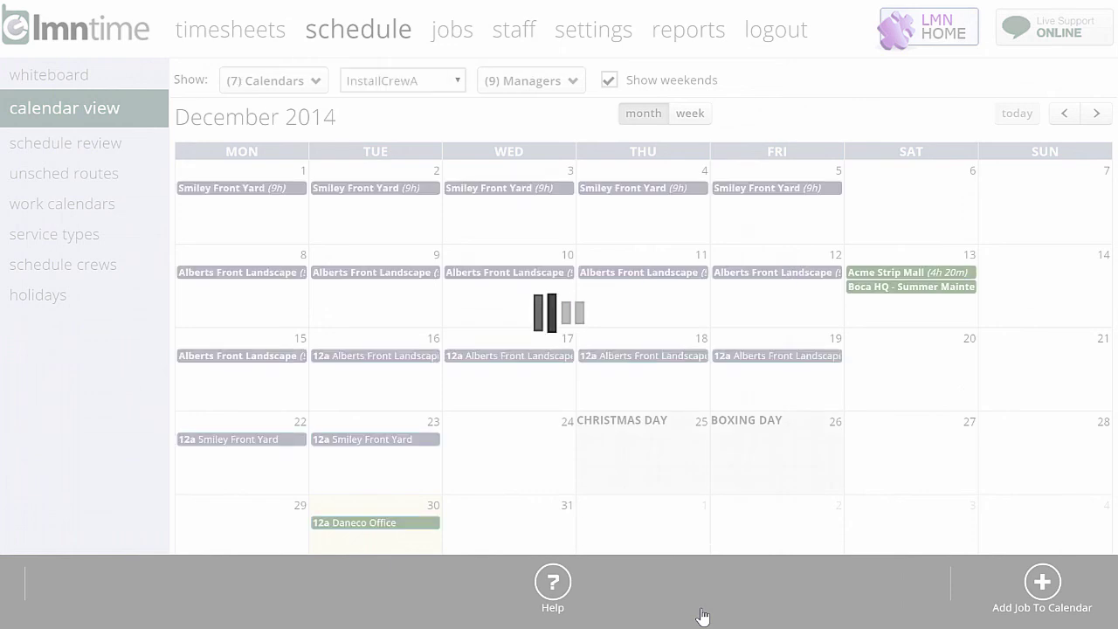
# Filter the monthly schedule calendar to MowCrewC and browse its Alpha Bank visits from January through May 2015.
pyautogui.press('Return')
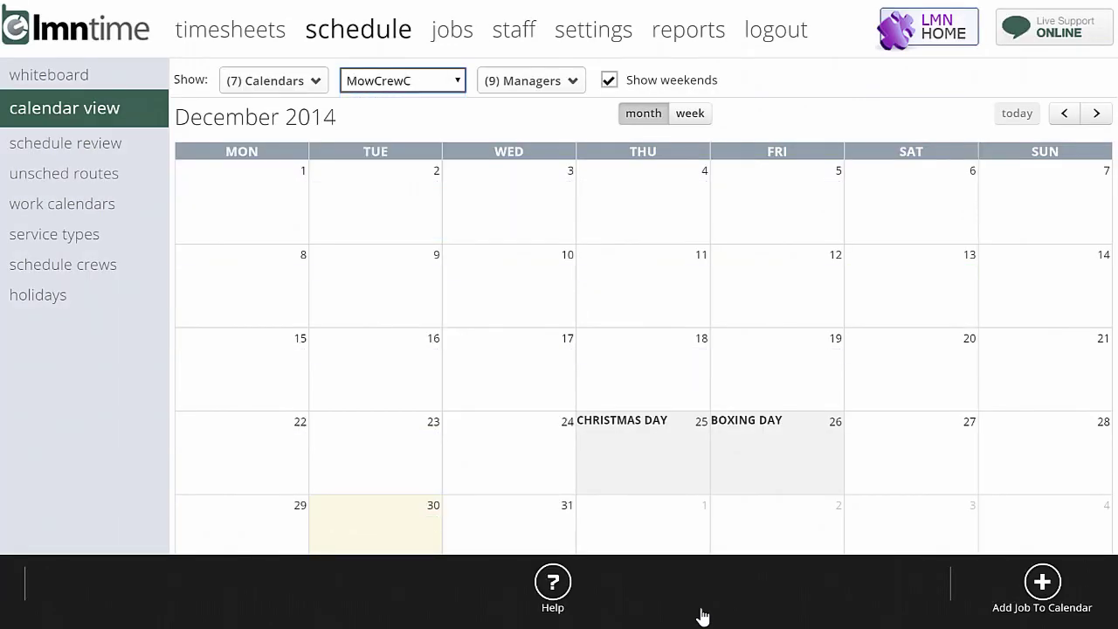
pyautogui.click(1096, 113)
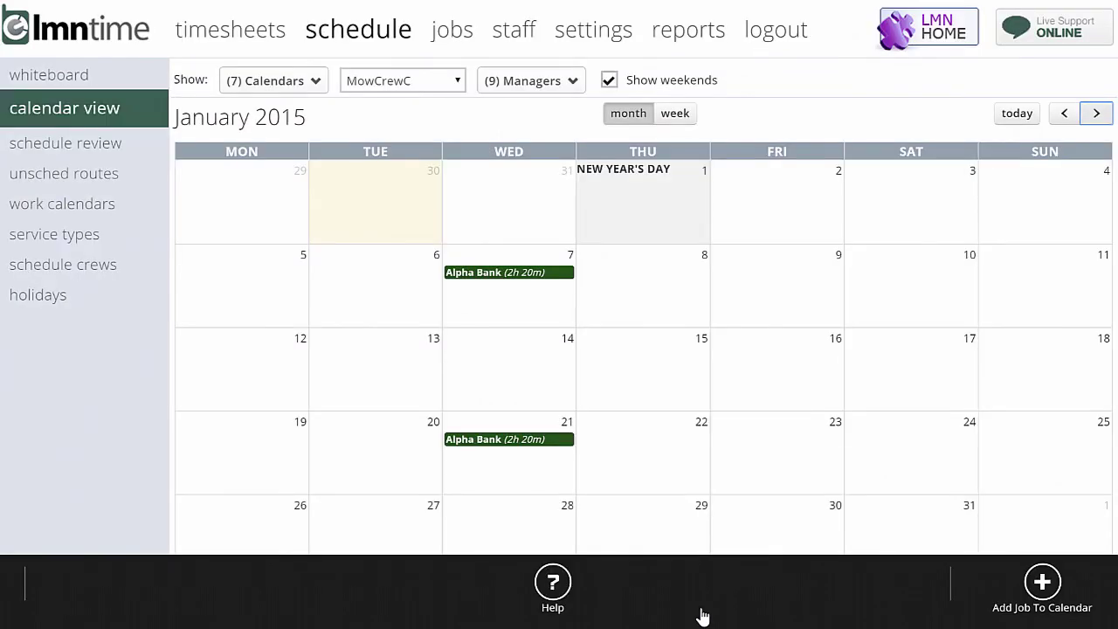
pyautogui.click(1097, 113)
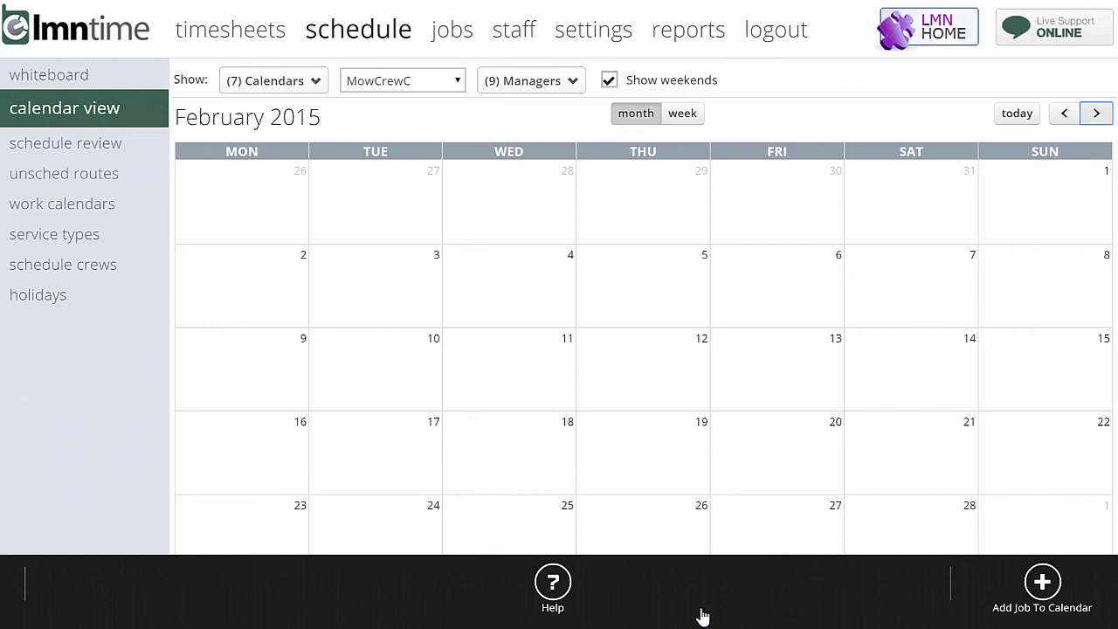
pyautogui.press('space')
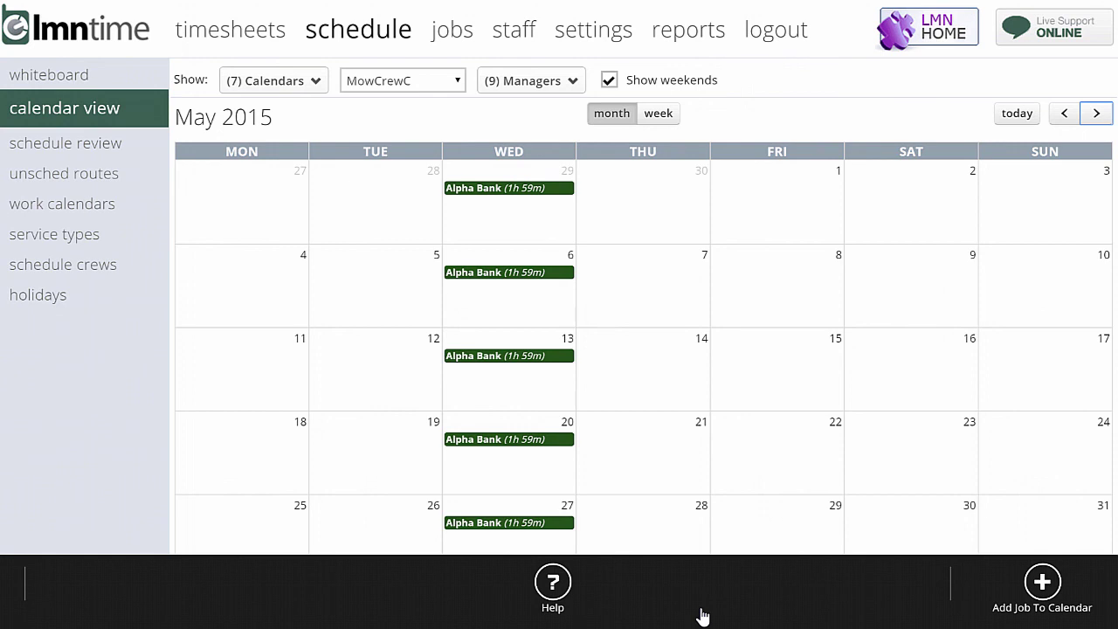
# Move the Alpha Bank visit off Wednesday, May 6, 2015 on the MowCrewC calendar.
pyautogui.moveTo(509, 272)
pyautogui.mouseDown()
pyautogui.moveTo(762, 270)
pyautogui.moveTo(510, 271)
pyautogui.mouseUp()
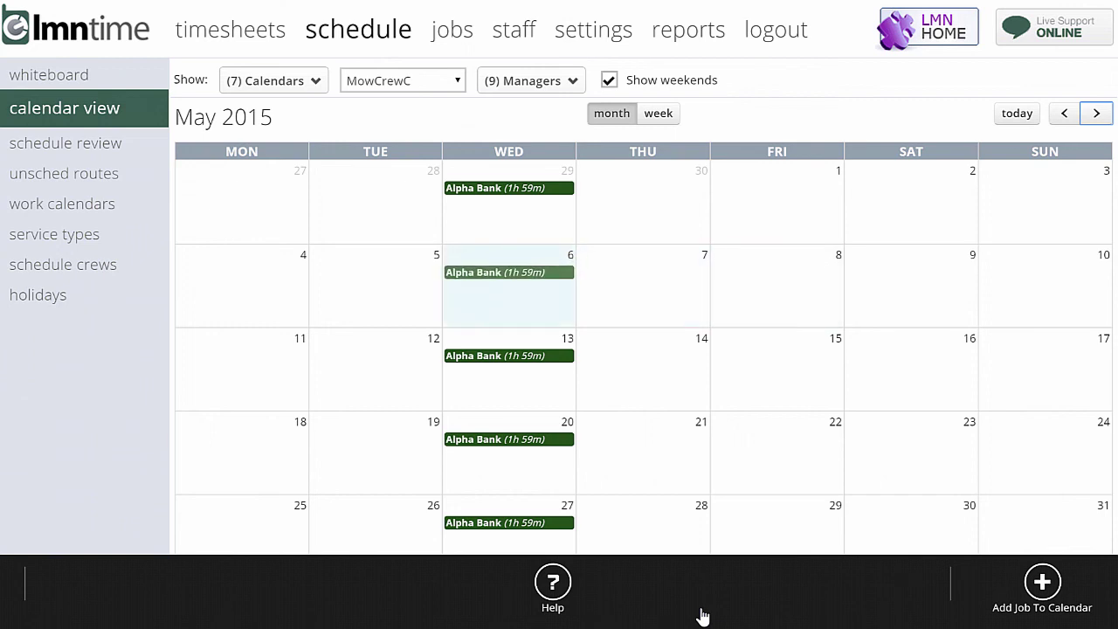